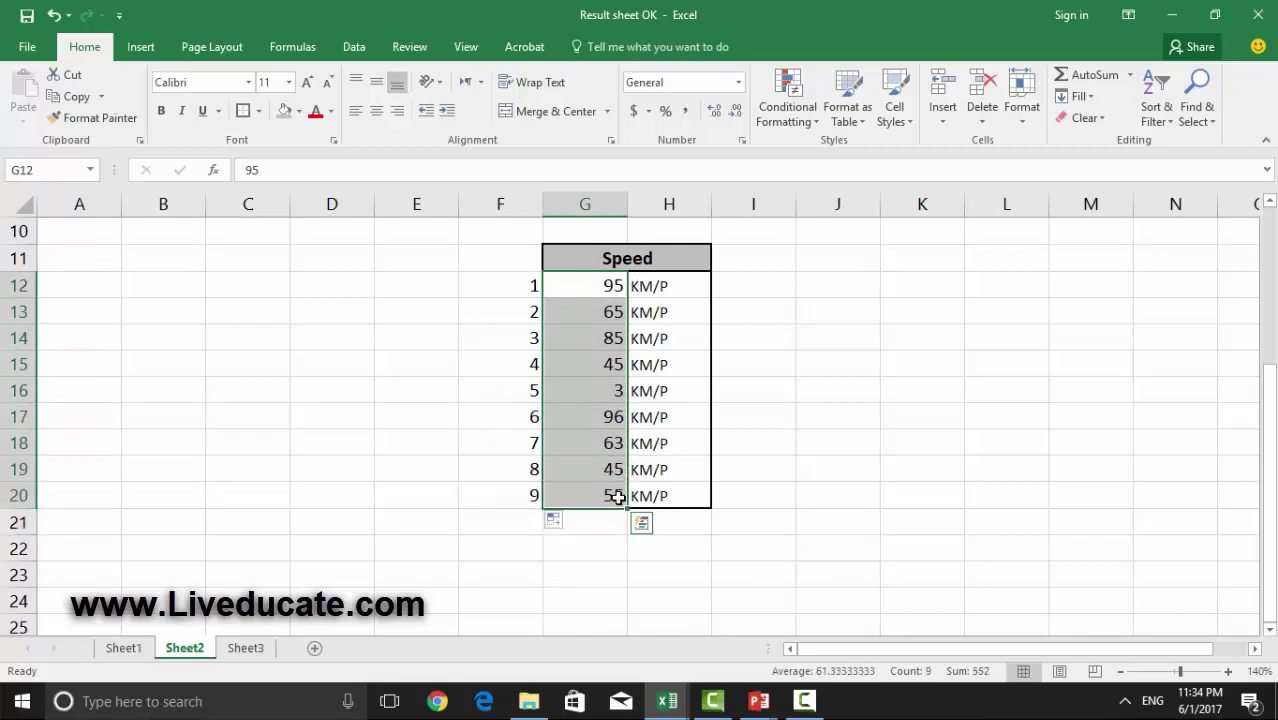
{"action": "left_click", "coordinate": [613, 417]}
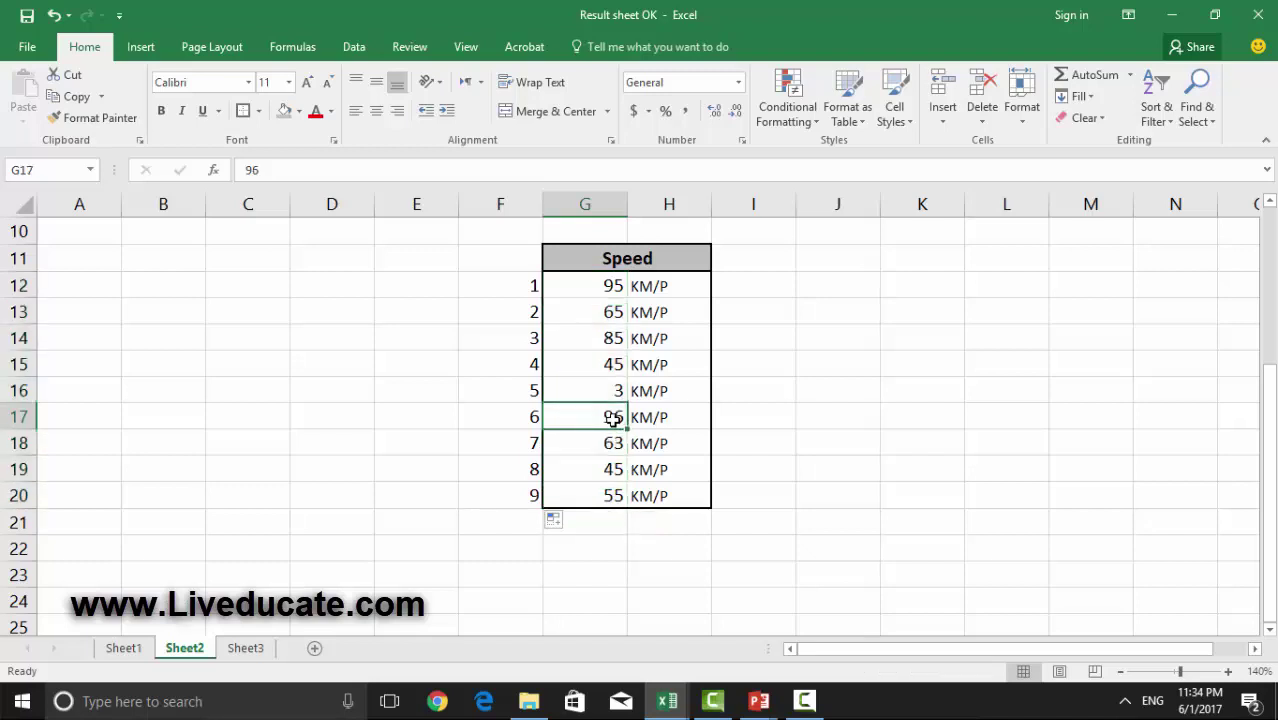
{"action": "left_click", "coordinate": [616, 394]}
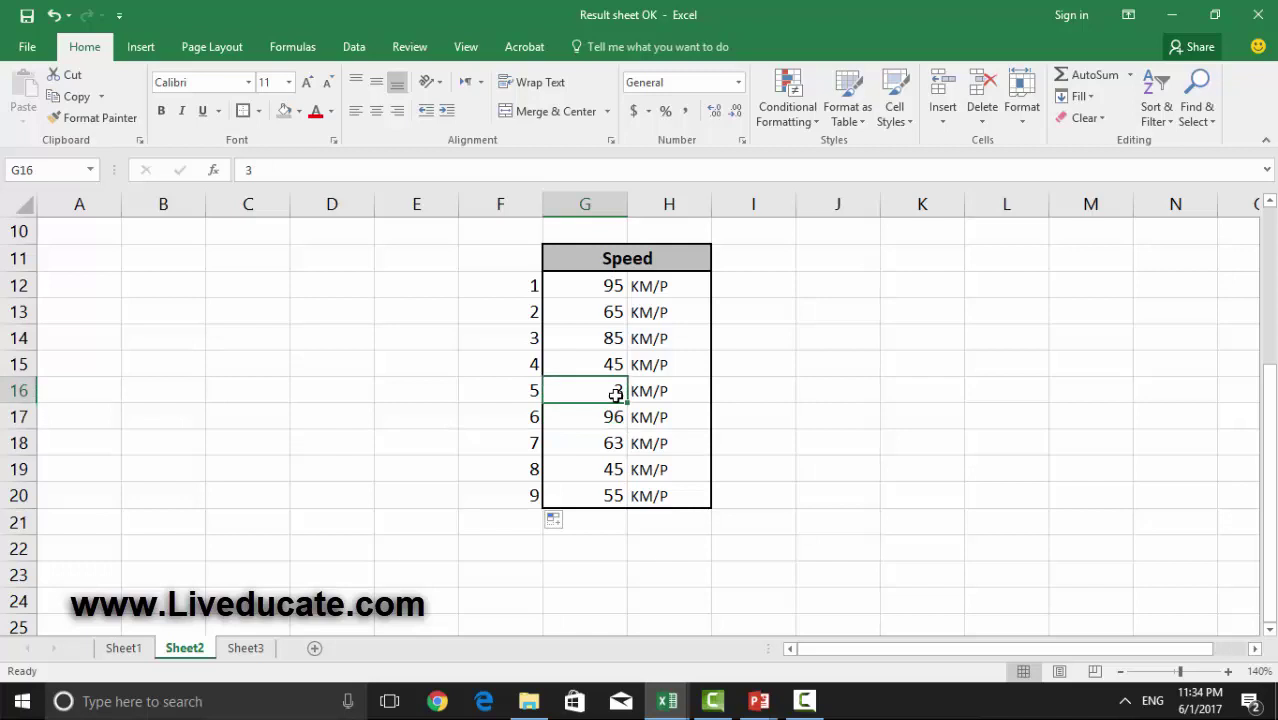
Total the nine speed values in cell G22 with the formula =SUM(G12:G20).
{"action": "left_click", "coordinate": [601, 548]}
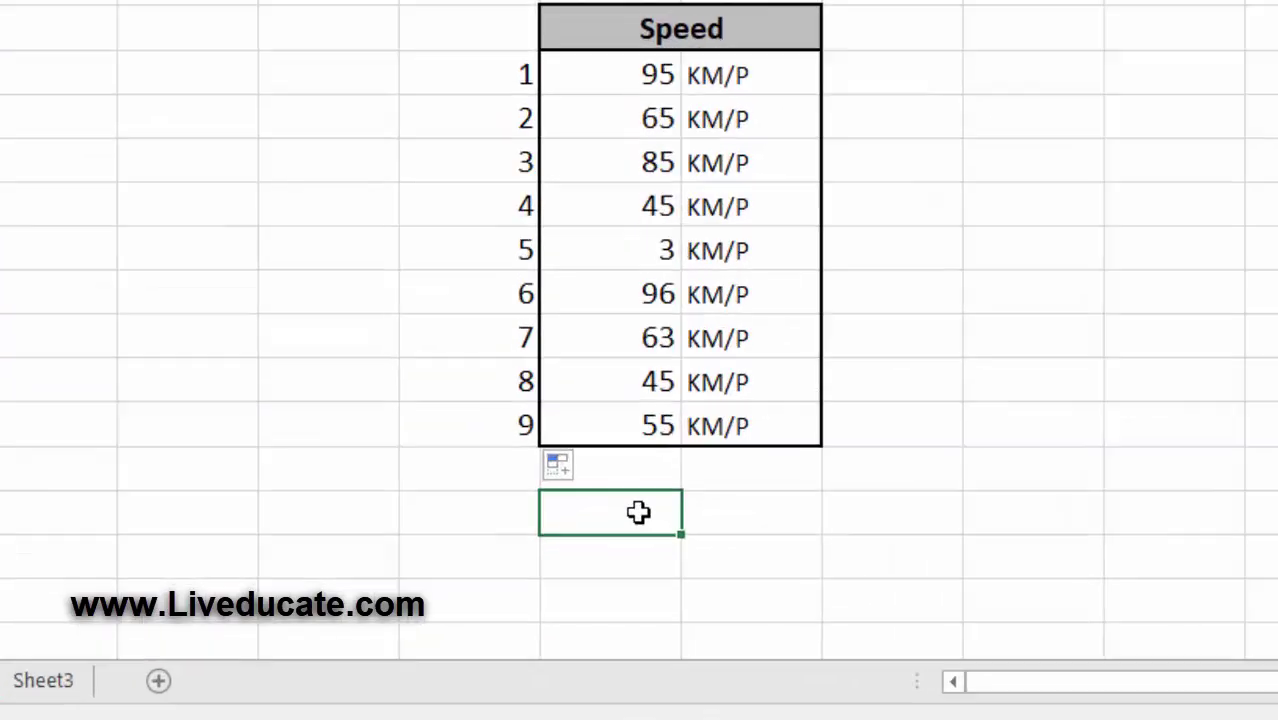
{"action": "type", "text": "=SUM"}
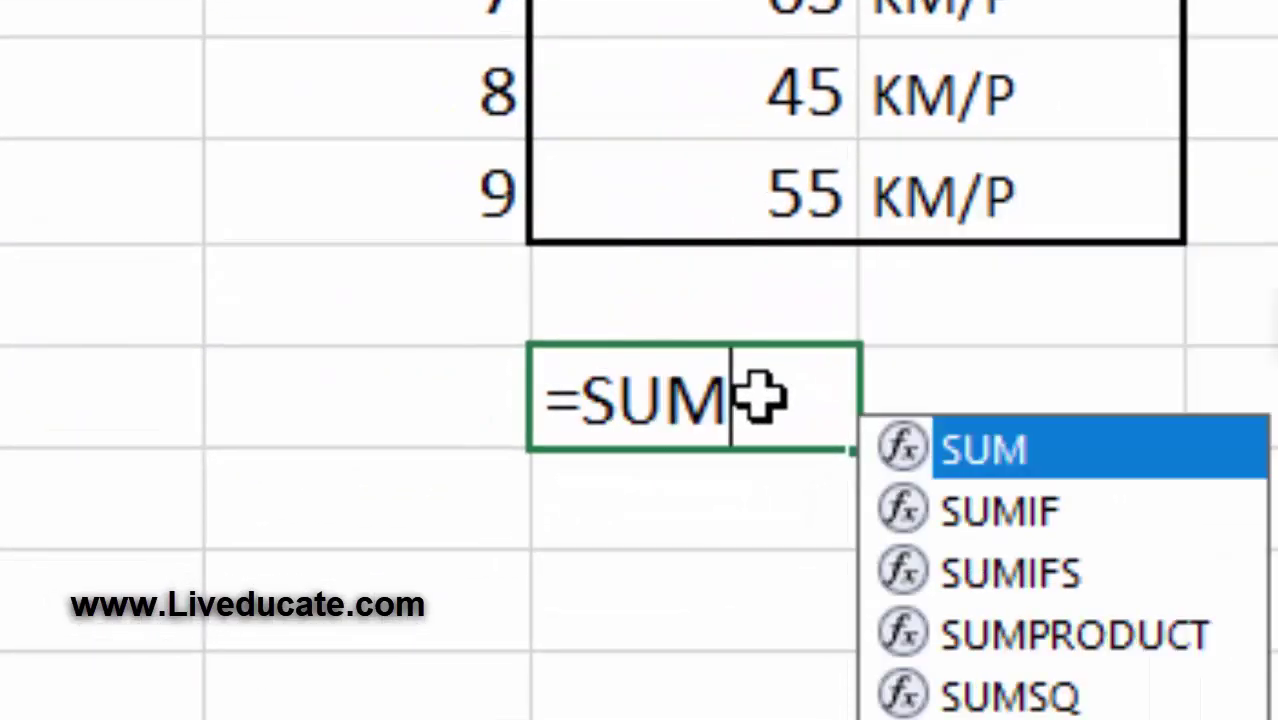
{"action": "type", "text": "("}
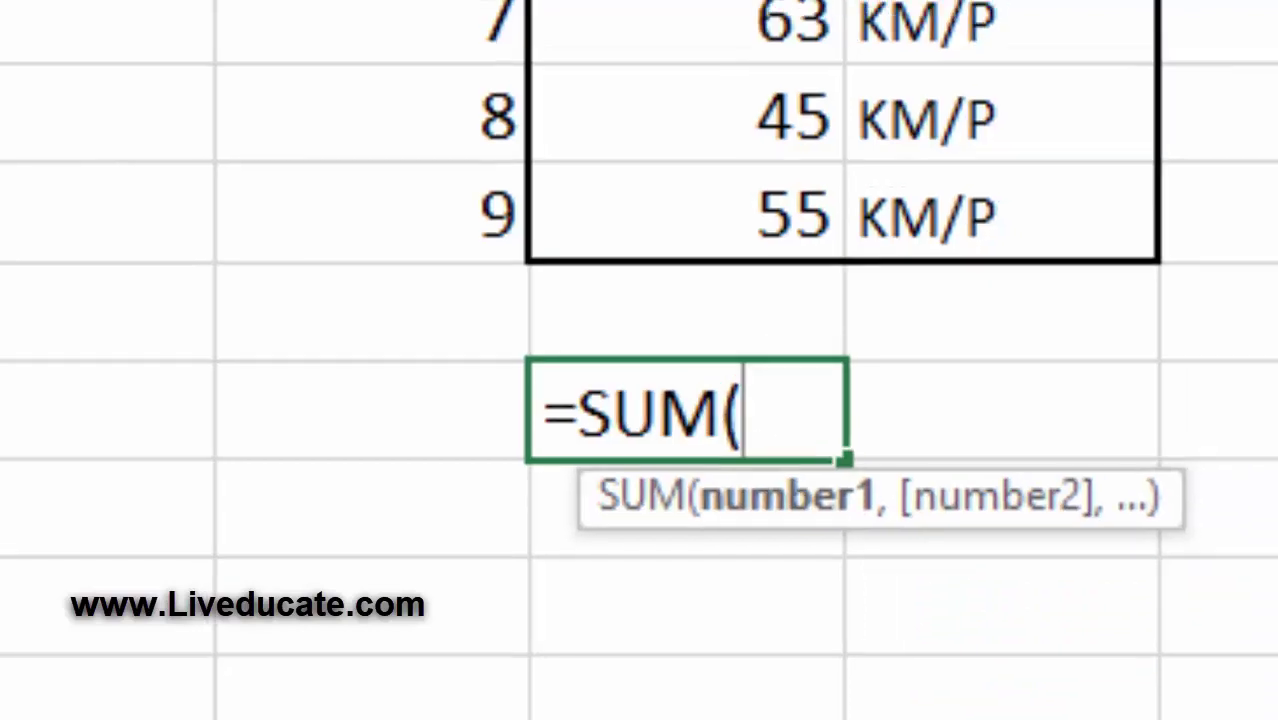
{"action": "left_click_drag", "start_coordinate": [619, 143], "coordinate": [596, 517]}
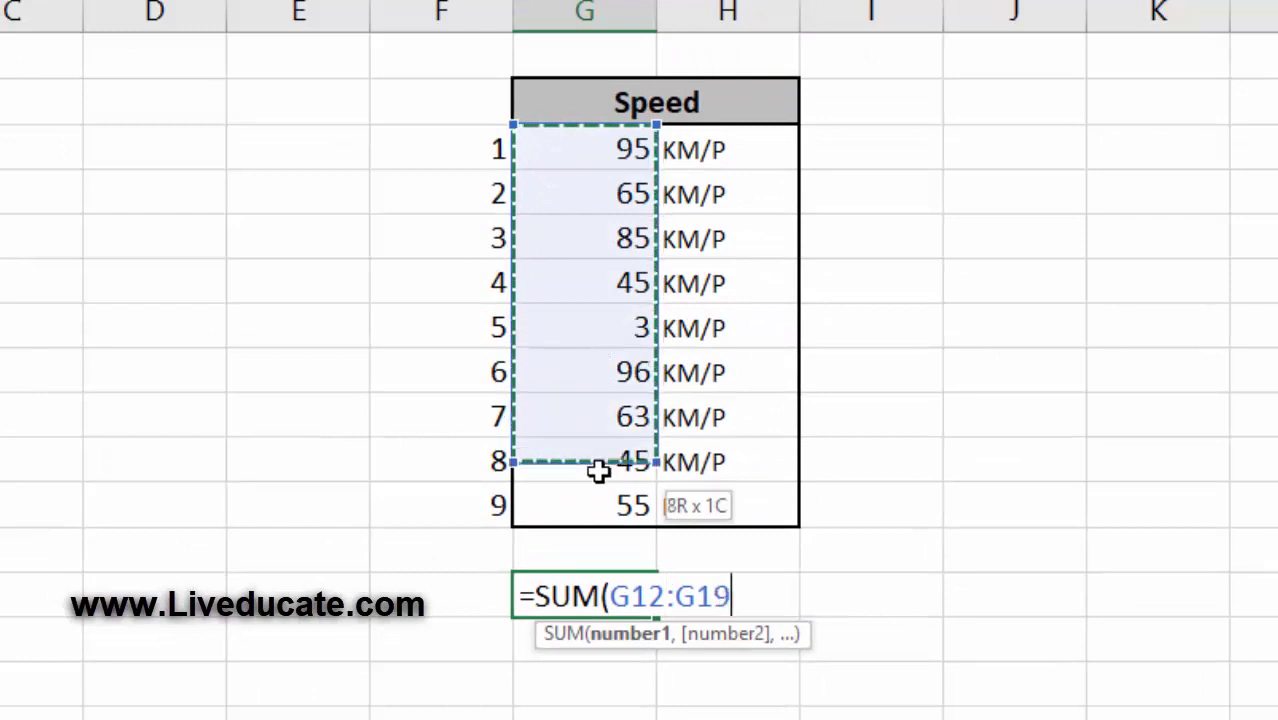
{"action": "type", "text": ")"}
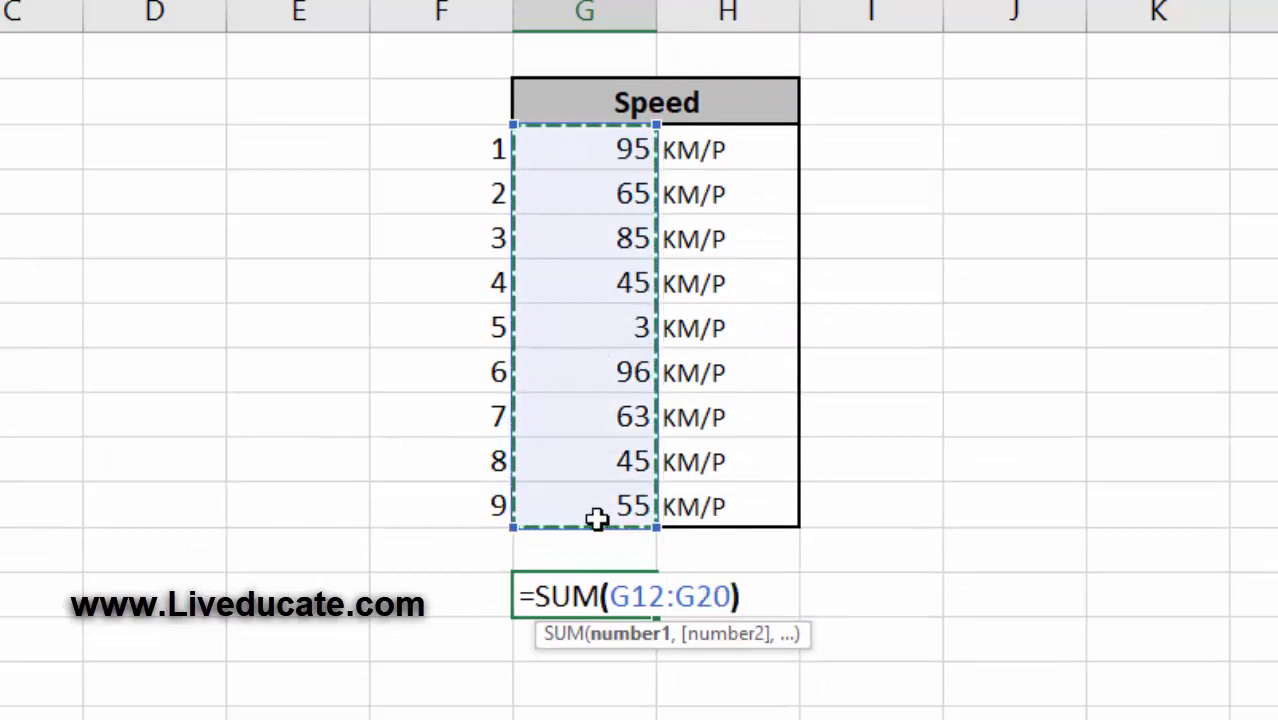
{"action": "key", "text": "Return"}
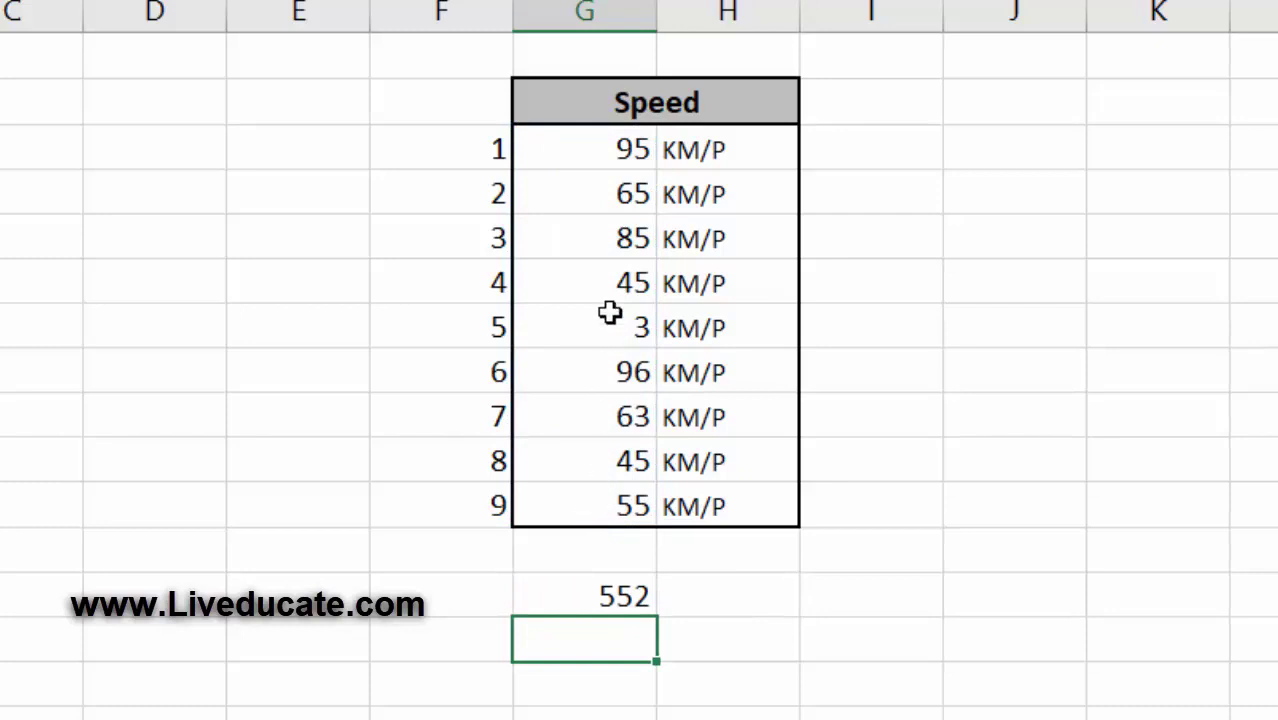
Label cell F23 AVERAGE and calculate the average speed beside it in G23 with =G22/9.
{"action": "left_click", "coordinate": [457, 509]}
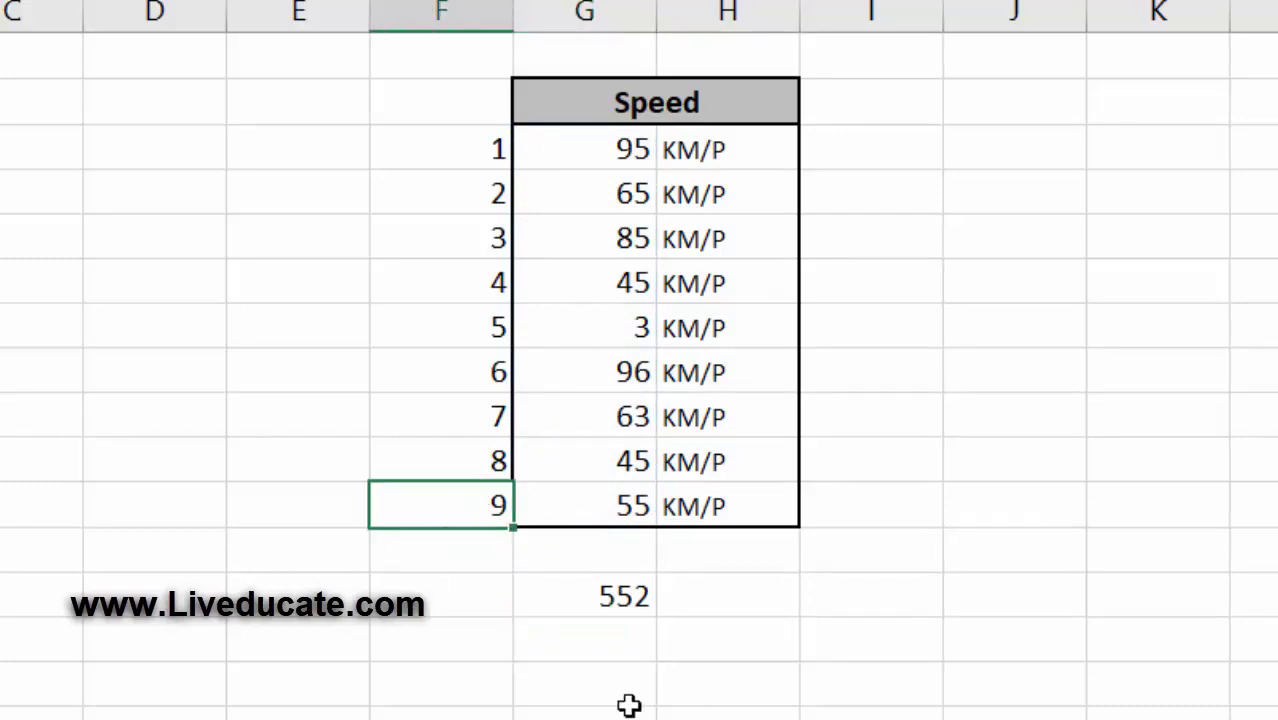
{"action": "left_click", "coordinate": [454, 621]}
{"action": "type", "text": "AVERAGE"}
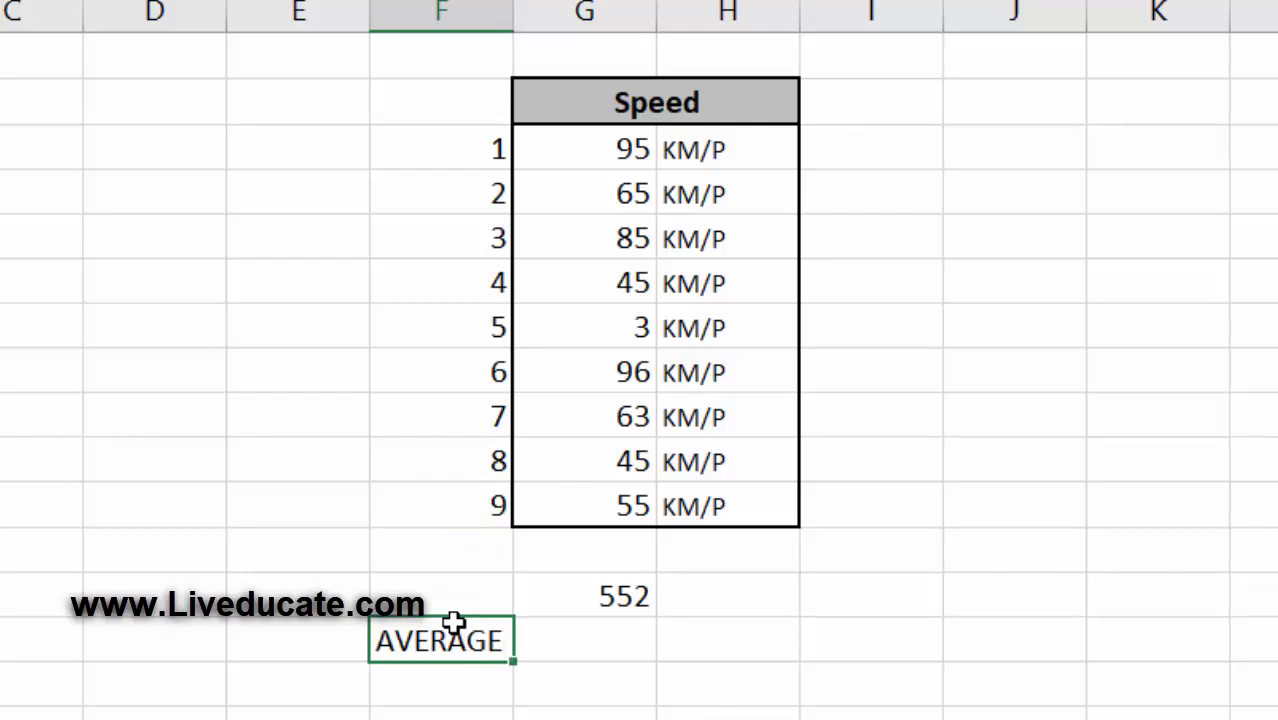
{"action": "key", "text": "Tab"}
{"action": "type", "text": "="}
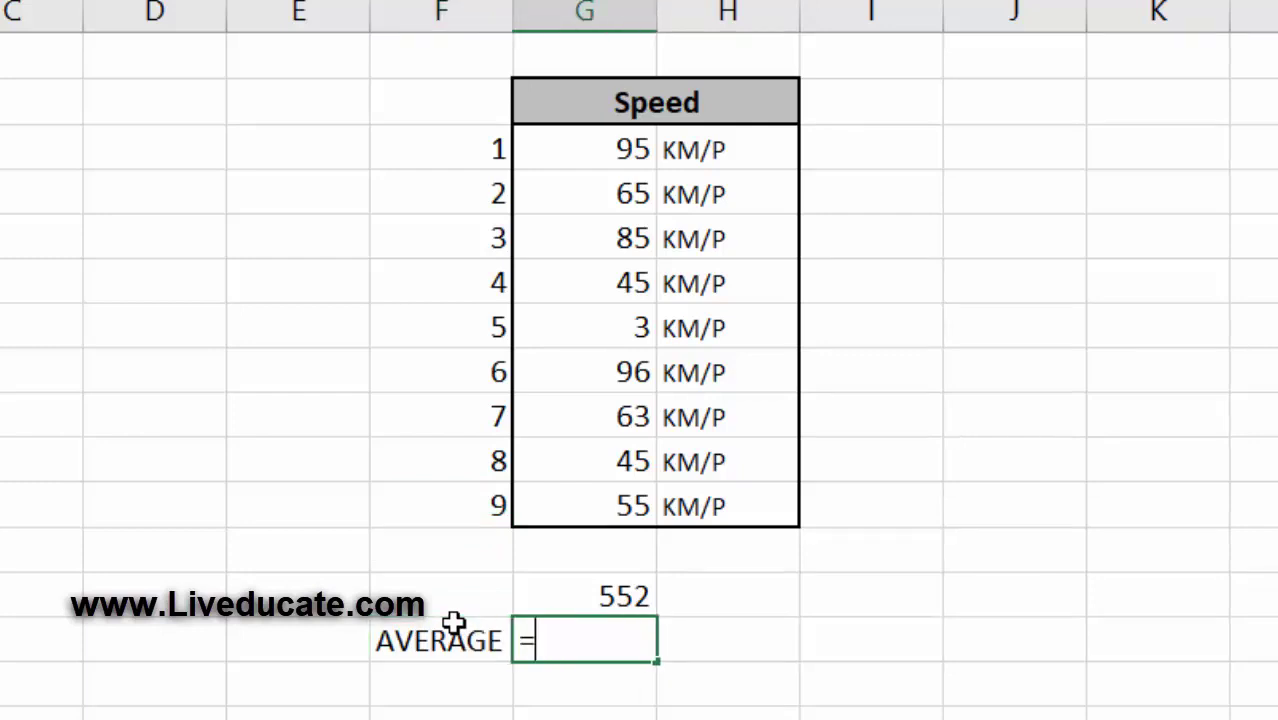
{"action": "left_click", "coordinate": [615, 597]}
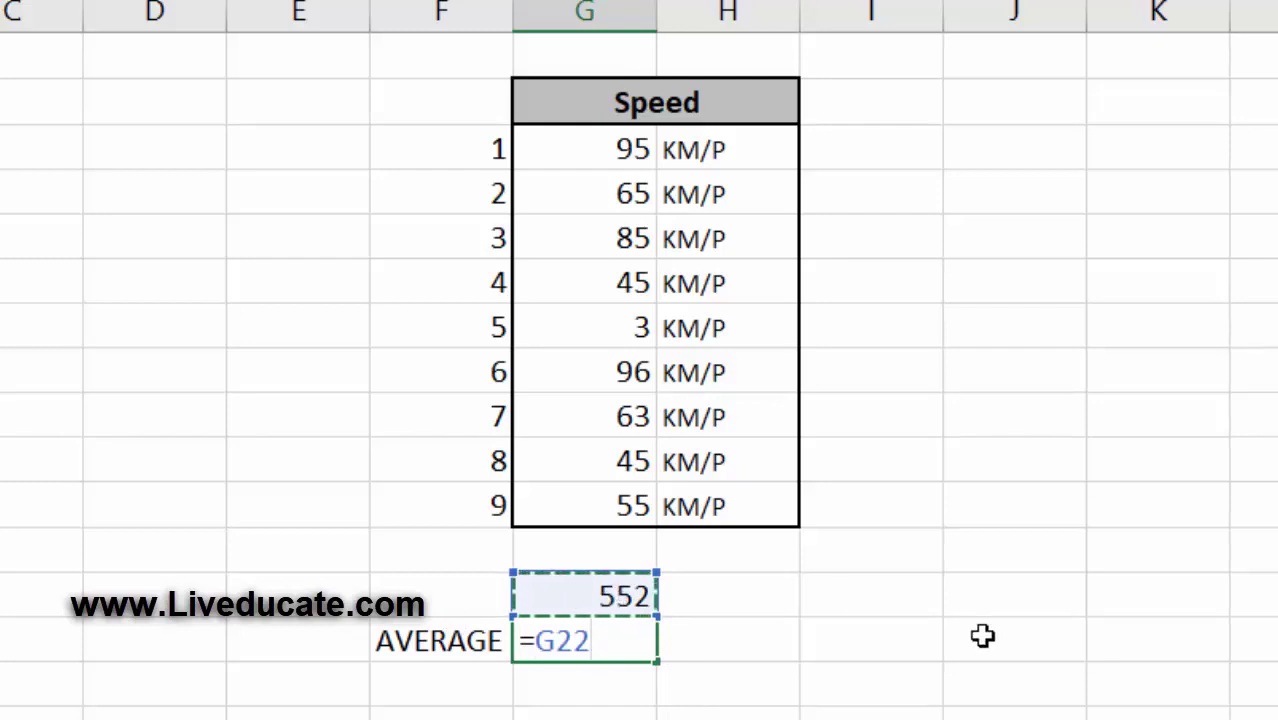
{"action": "type", "text": "/"}
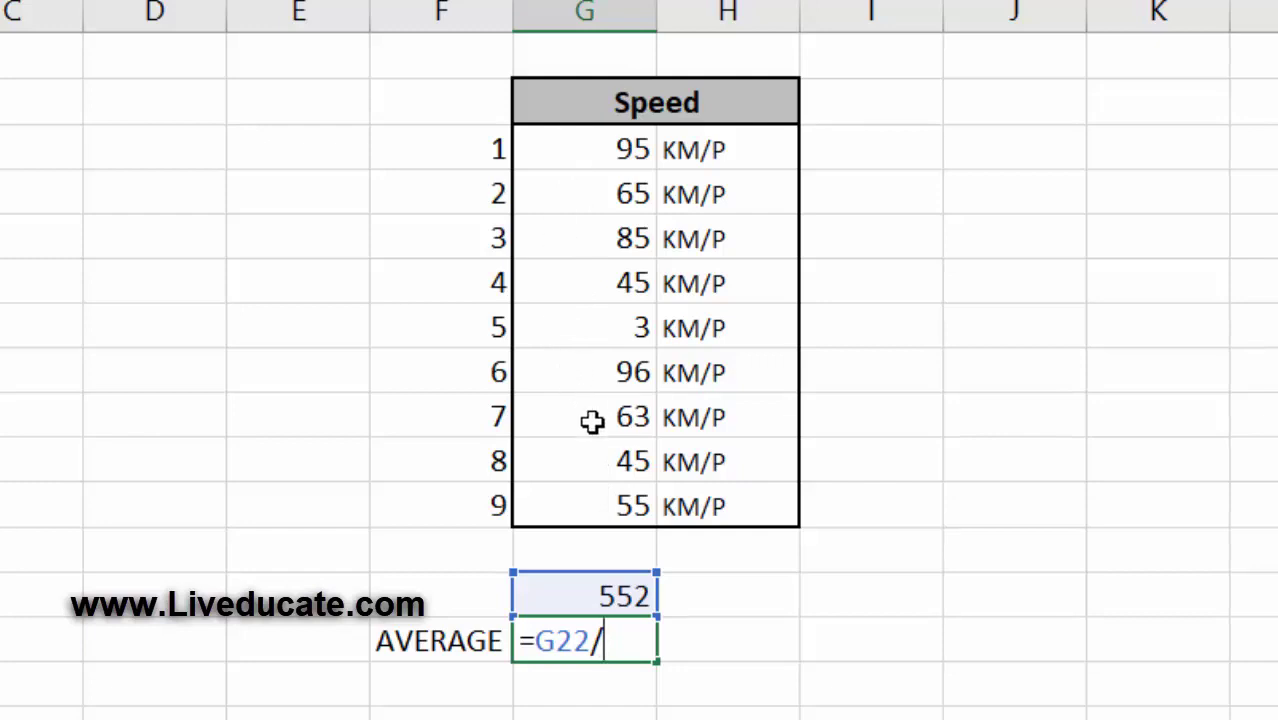
{"action": "type", "text": "9"}
{"action": "key", "text": "Return"}
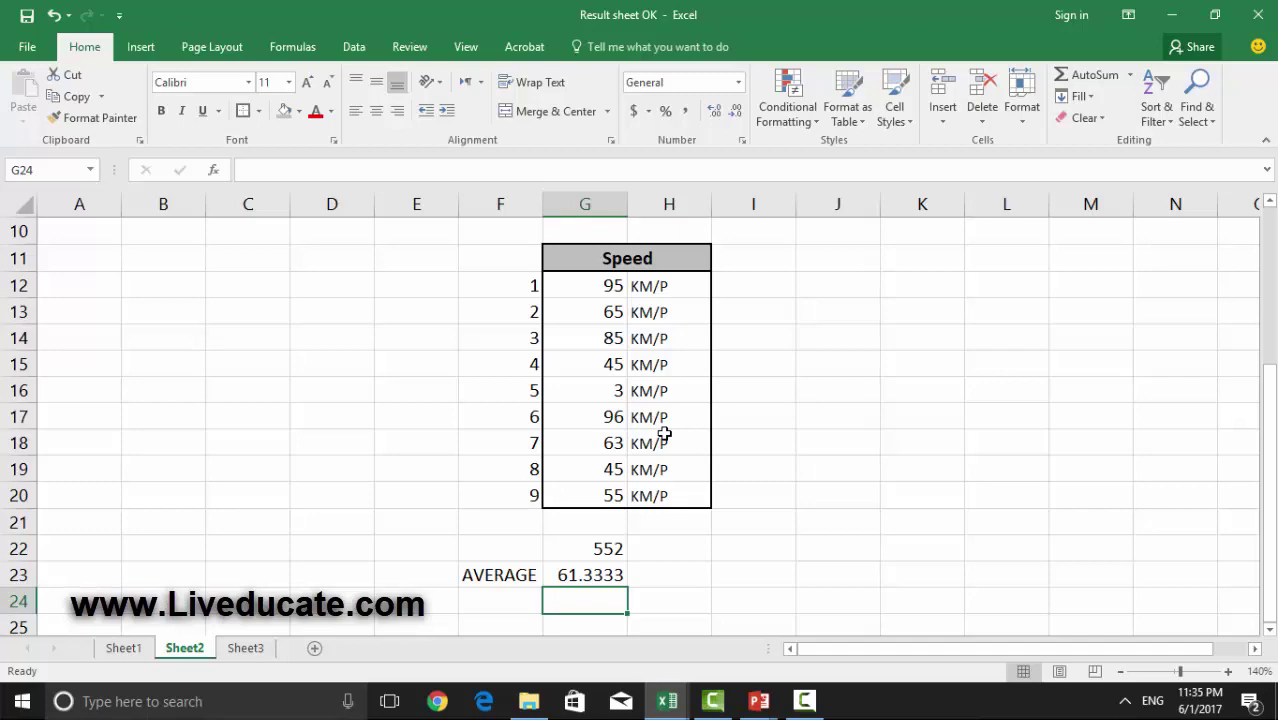
Calculate the average speed in cell G24 with the function =AVERAGE(G12:G20).
{"action": "type", "text": "=AVERA"}
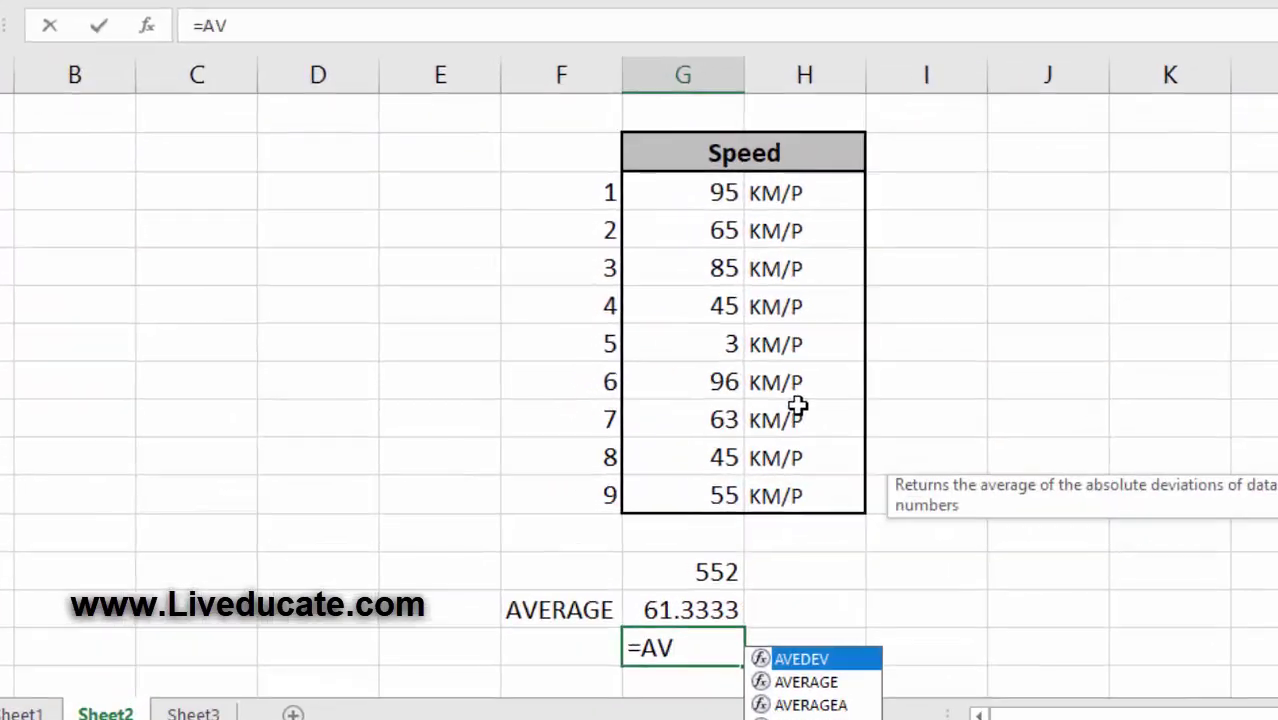
{"action": "type", "text": "GE("}
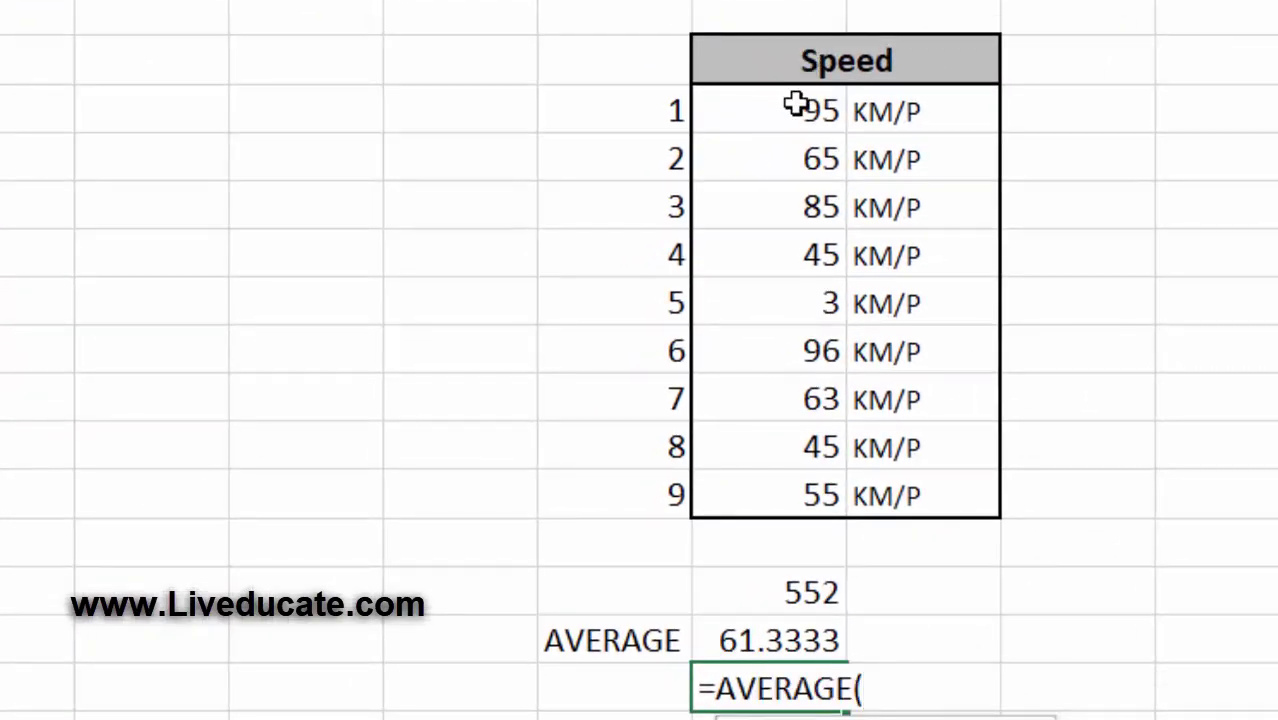
{"action": "left_click_drag", "start_coordinate": [793, 103], "coordinate": [776, 488]}
{"action": "type", "text": ")"}
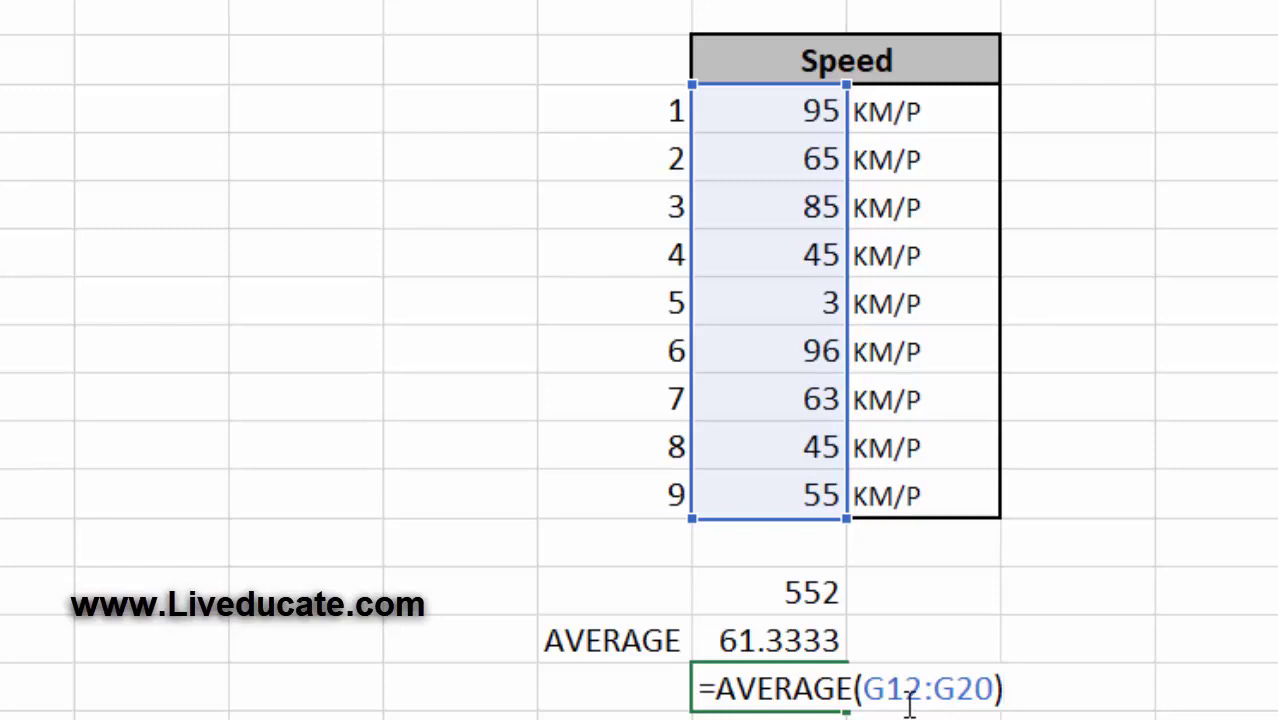
{"action": "key", "text": "Return"}
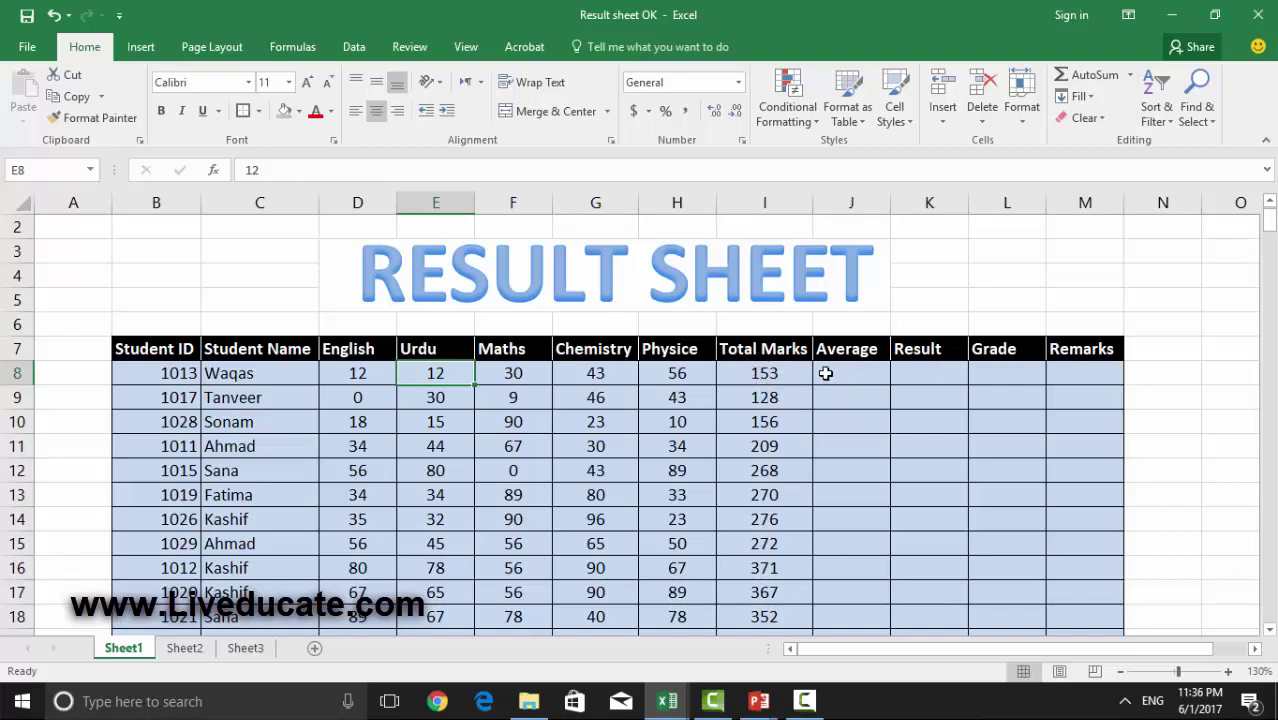
Calculate the first student's average in J8 of the result sheet by dividing the total marks by five, =I8/5.
{"action": "left_click", "coordinate": [783, 376]}
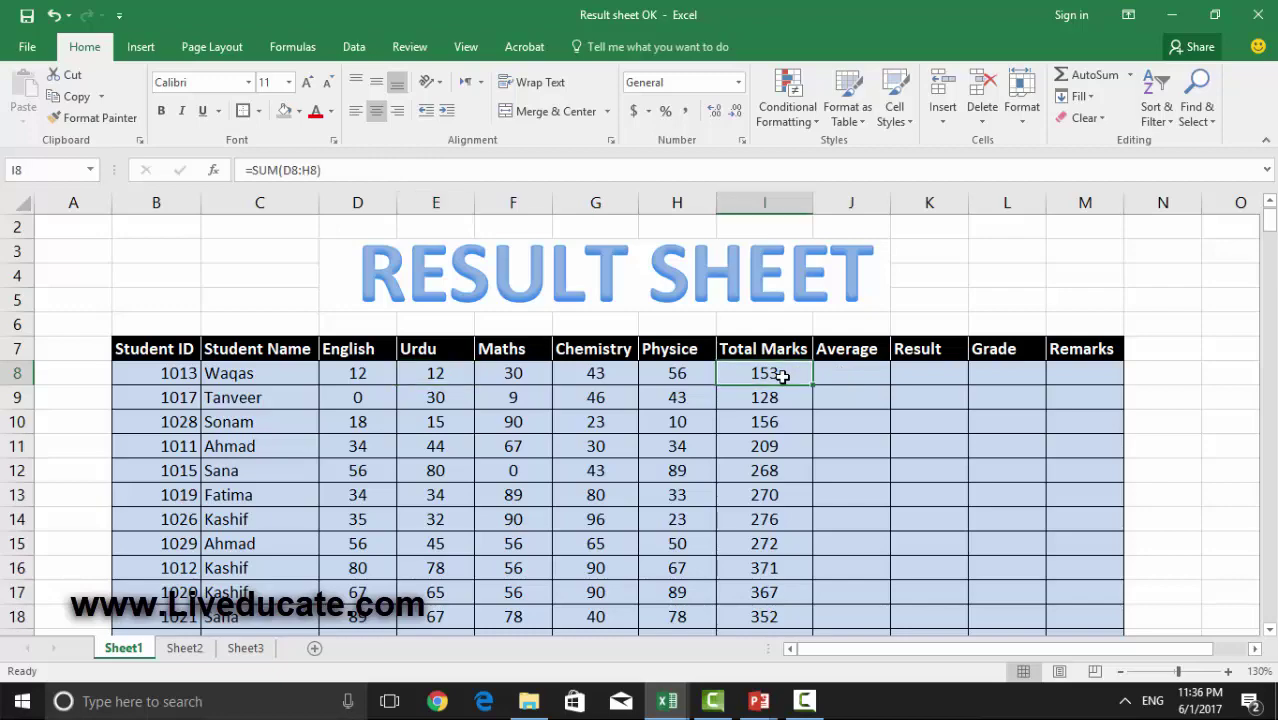
{"action": "left_click", "coordinate": [848, 370]}
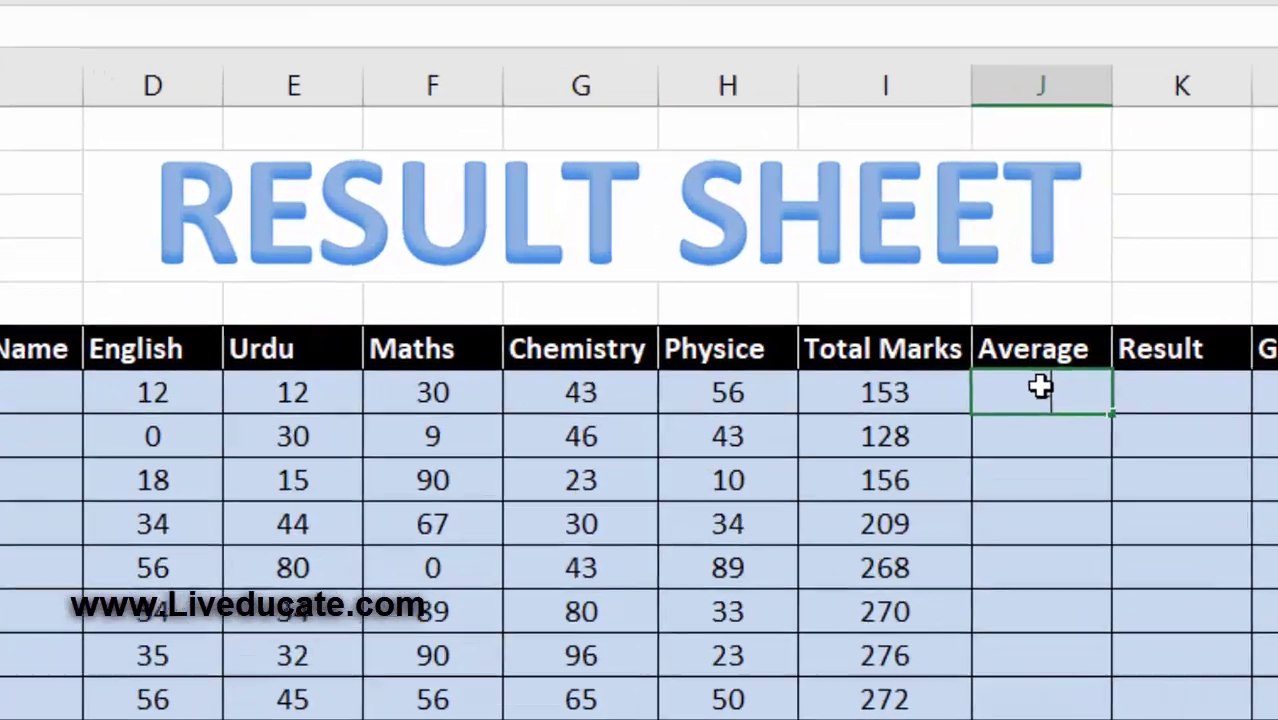
{"action": "type", "text": "="}
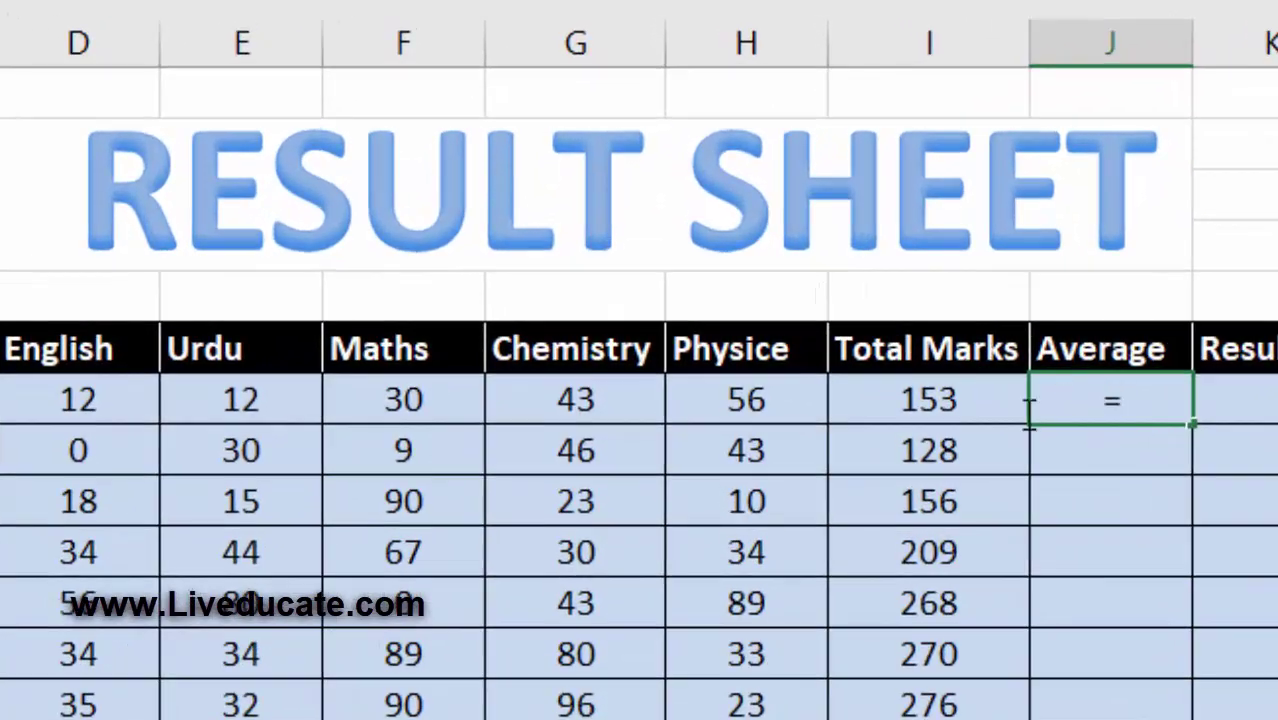
{"action": "left_click", "coordinate": [787, 381]}
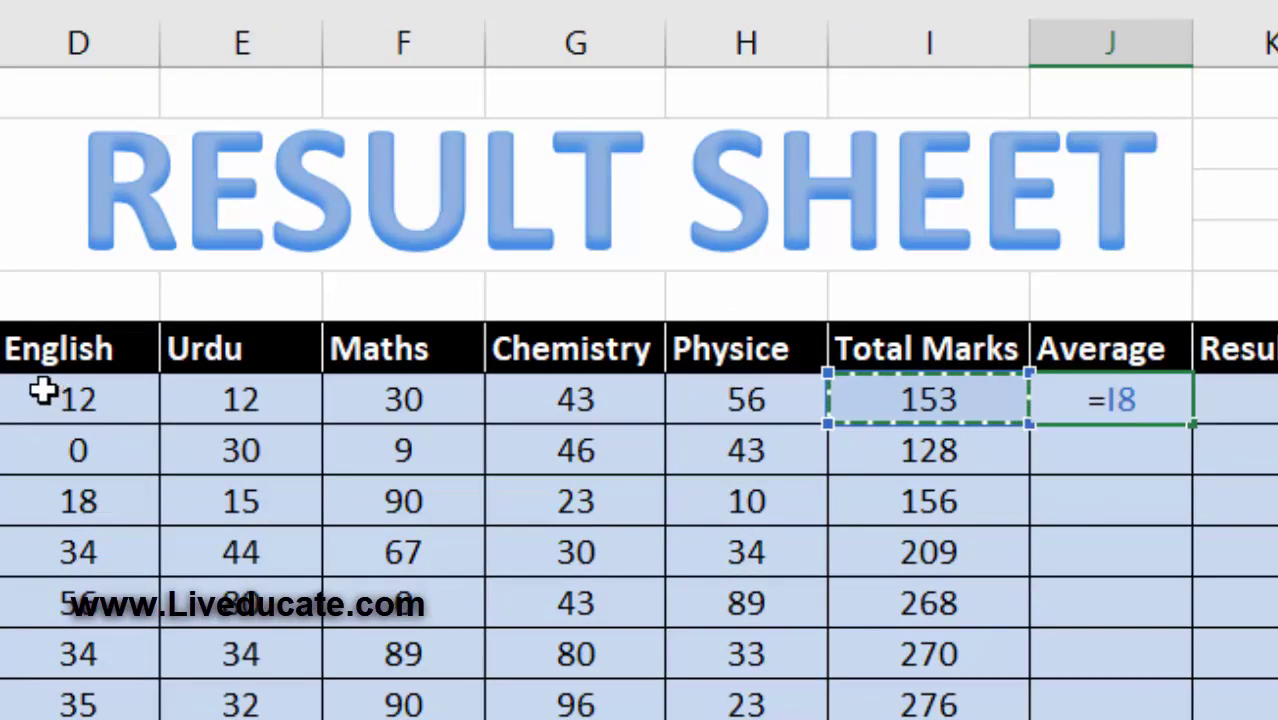
{"action": "type", "text": "/5"}
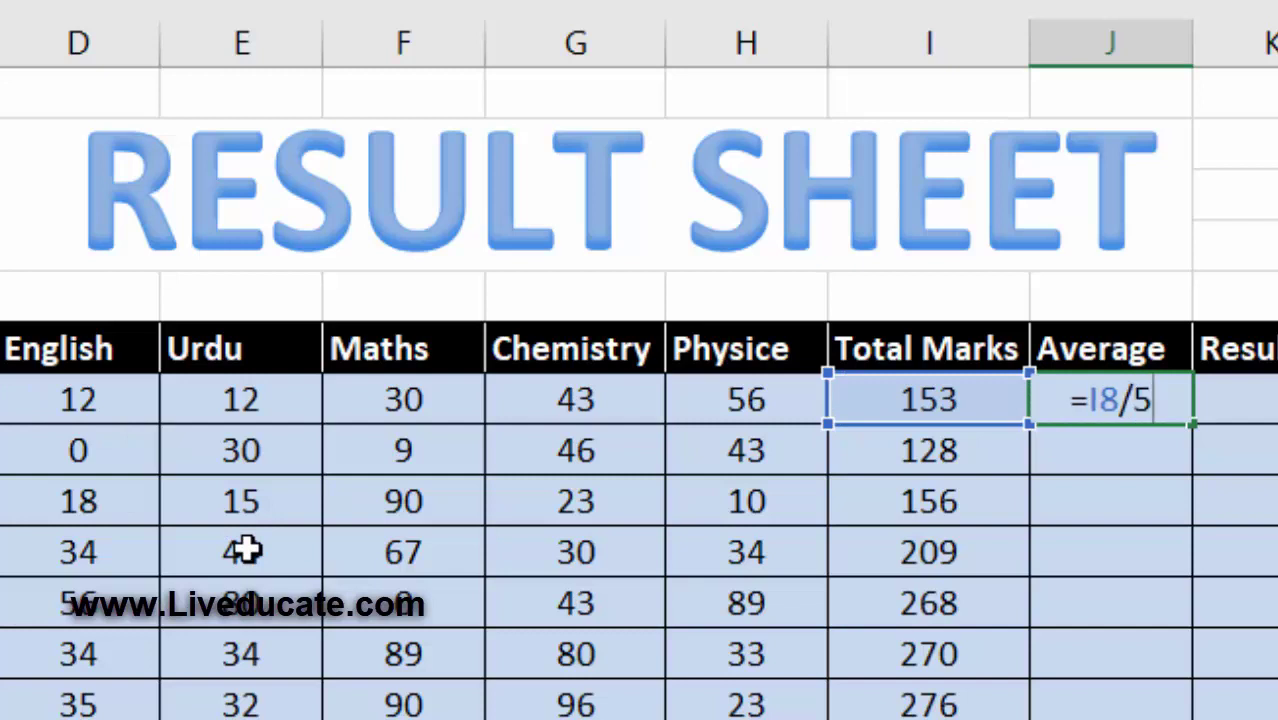
{"action": "key", "text": "Return"}
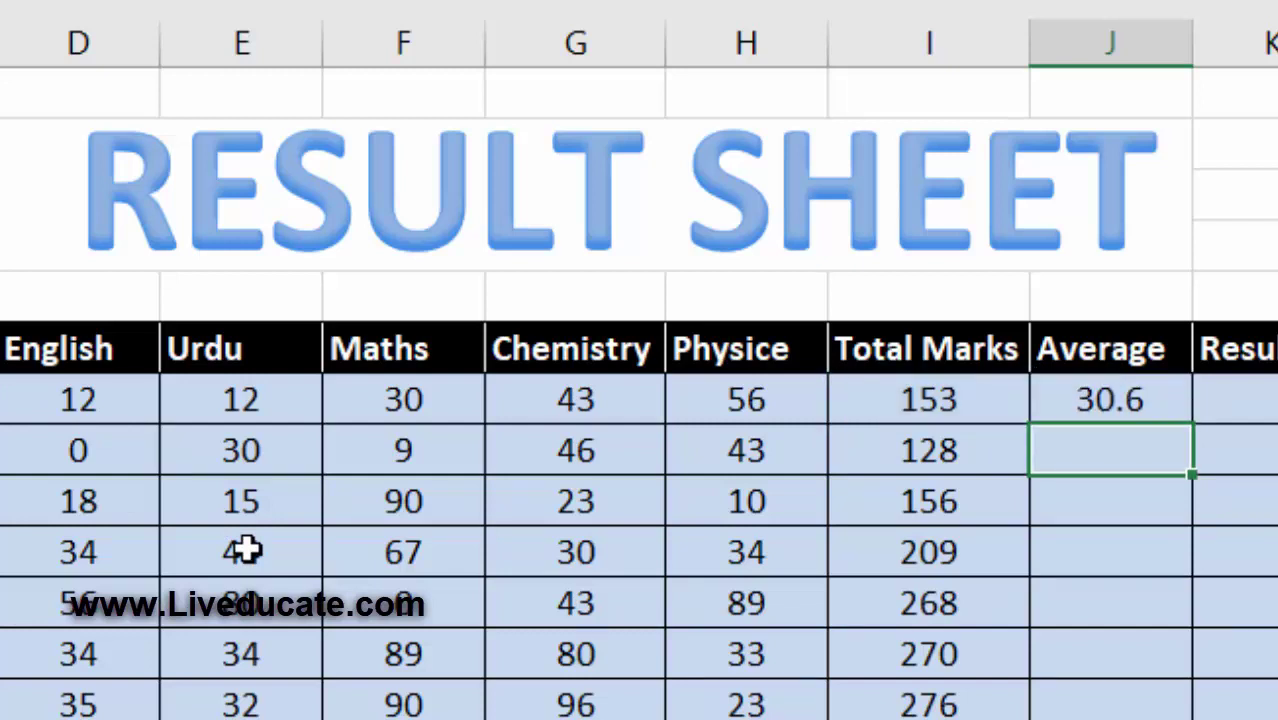
Replace the formula in J8 with =AVERAGE(D8:H8) to average the first student's marks from English through Physics.
{"action": "left_click", "coordinate": [1110, 399]}
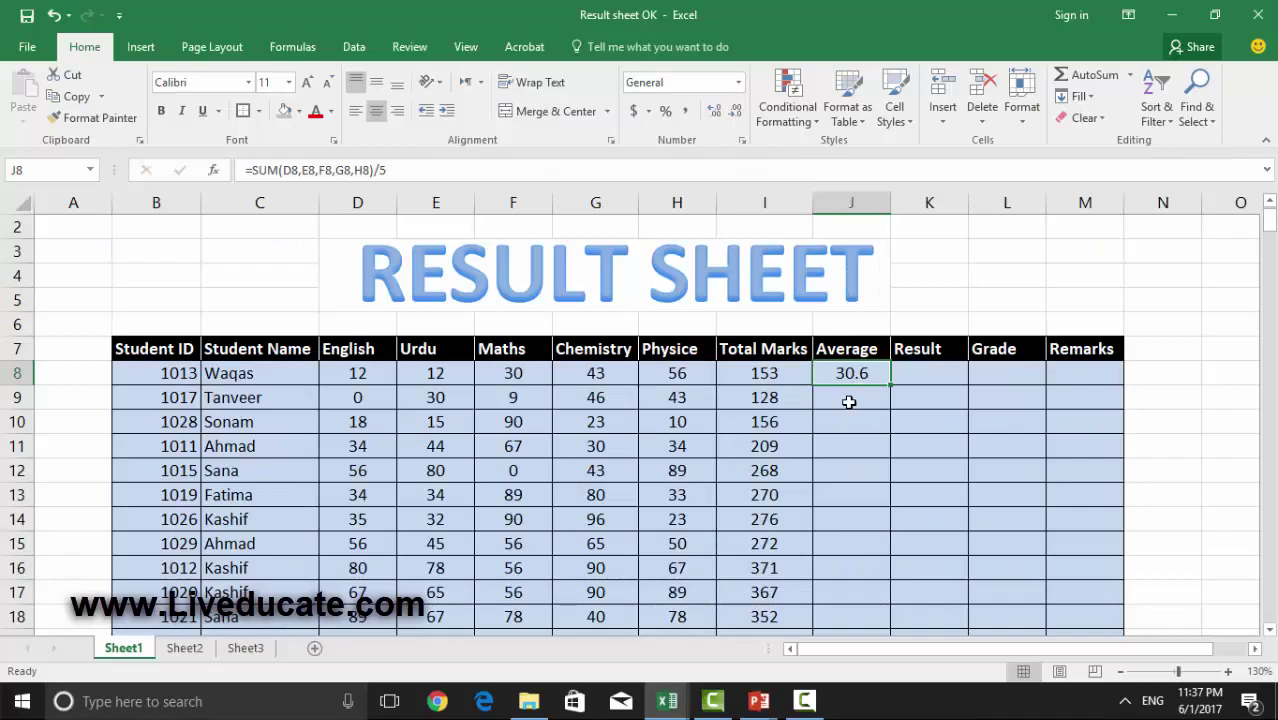
{"action": "key", "text": "F2"}
{"action": "key", "text": "BackSpace"}
{"action": "key", "text": "BackSpace"}
{"action": "key", "text": "BackSpace"}
{"action": "key", "text": "BackSpace"}
{"action": "key", "text": "BackSpace"}
{"action": "key", "text": "BackSpace"}
{"action": "key", "text": "BackSpace"}
{"action": "key", "text": "BackSpace"}
{"action": "key", "text": "BackSpace"}
{"action": "key", "text": "BackSpace"}
{"action": "key", "text": "BackSpace"}
{"action": "key", "text": "BackSpace"}
{"action": "key", "text": "BackSpace"}
{"action": "key", "text": "BackSpace"}
{"action": "key", "text": "BackSpace"}
{"action": "key", "text": "BackSpace"}
{"action": "key", "text": "BackSpace"}
{"action": "key", "text": "BackSpace"}
{"action": "key", "text": "BackSpace"}
{"action": "key", "text": "BackSpace"}
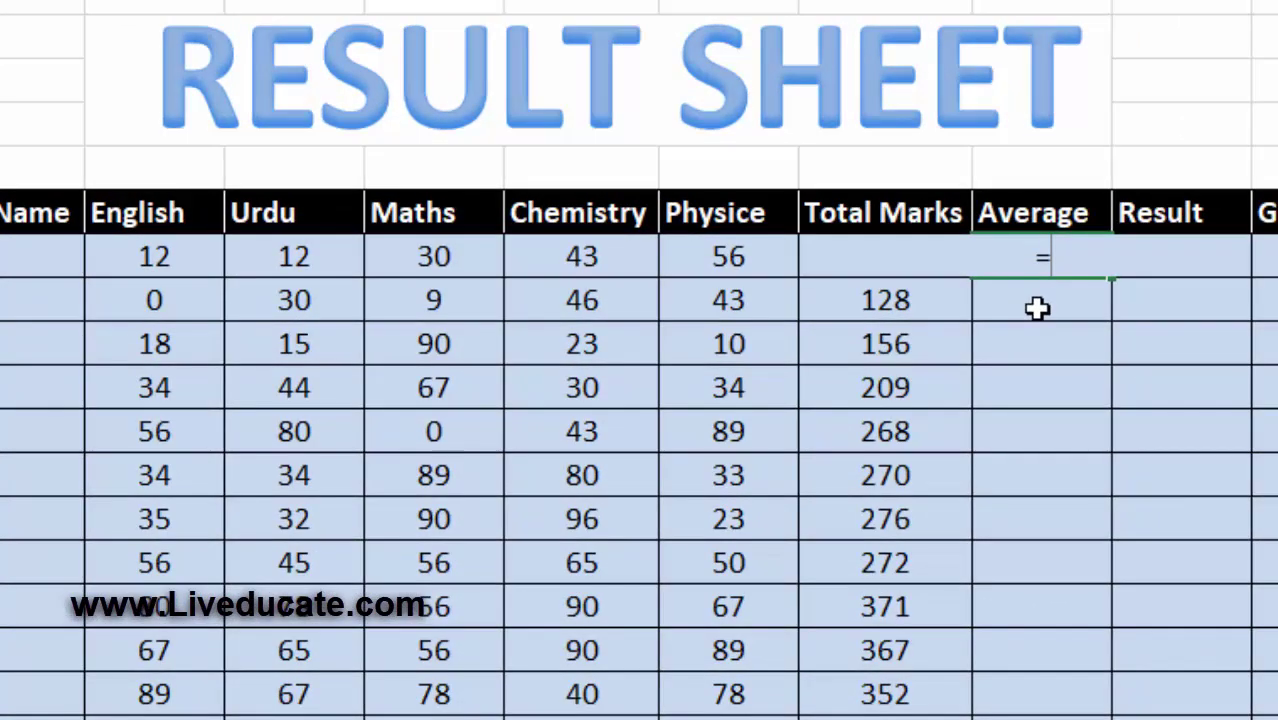
{"action": "type", "text": "AVERAGE"}
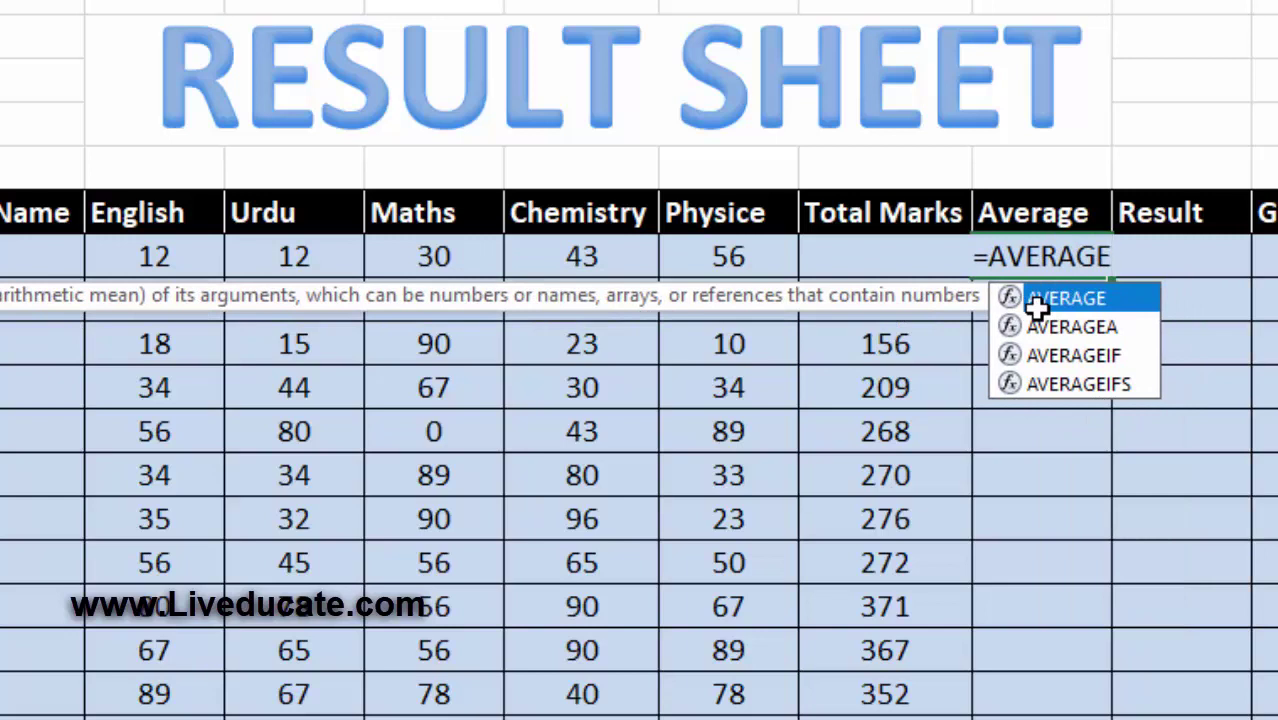
{"action": "double_click", "coordinate": [1037, 300]}
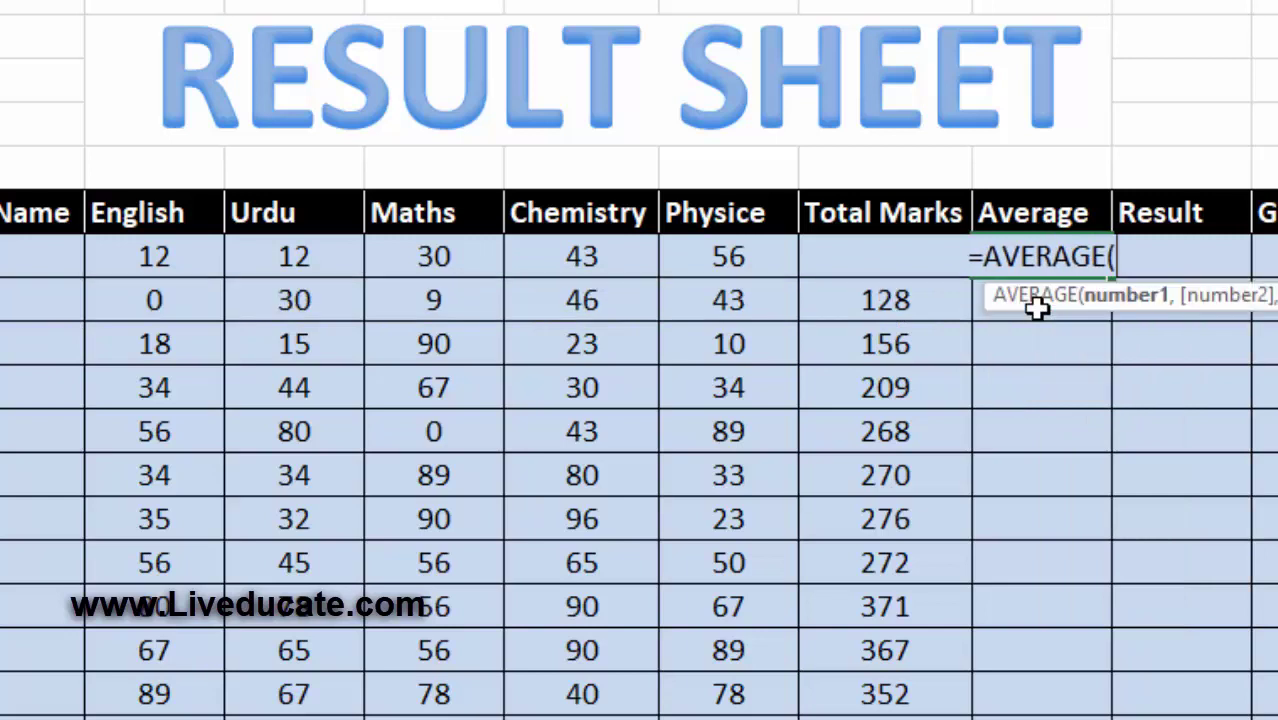
{"action": "left_click", "coordinate": [149, 258]}
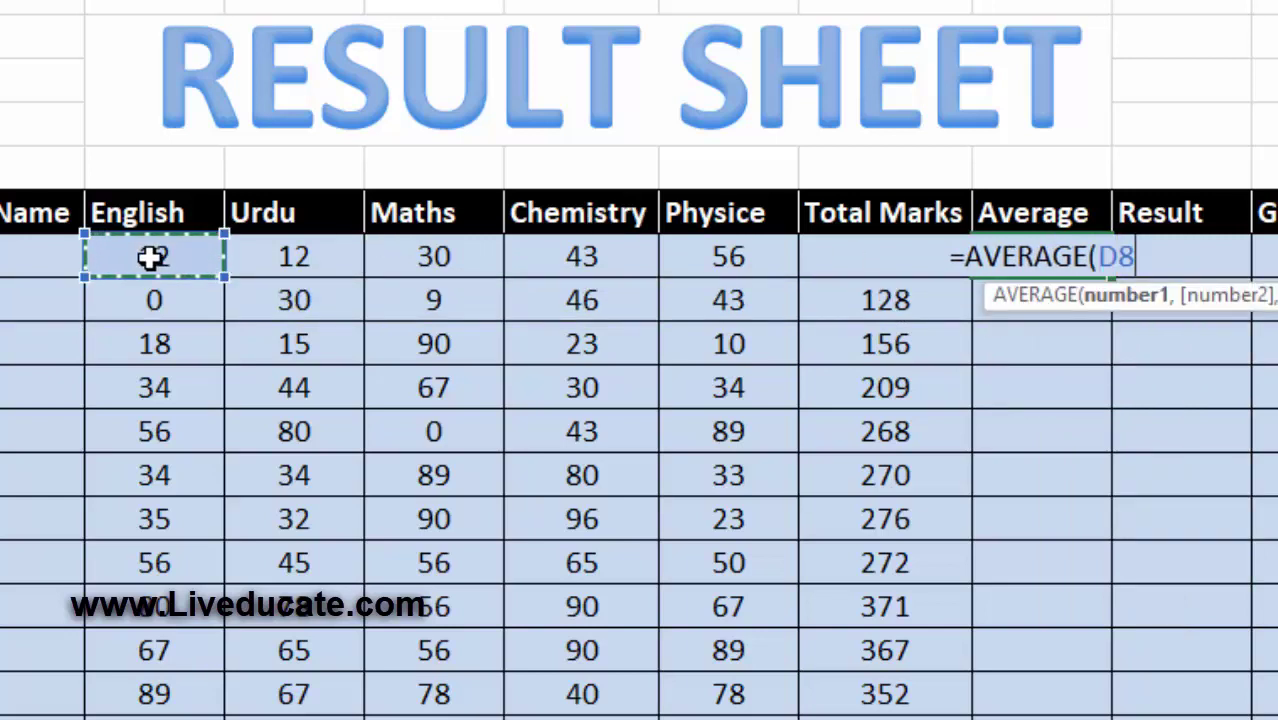
{"action": "type", "text": ":"}
{"action": "left_click", "coordinate": [757, 256]}
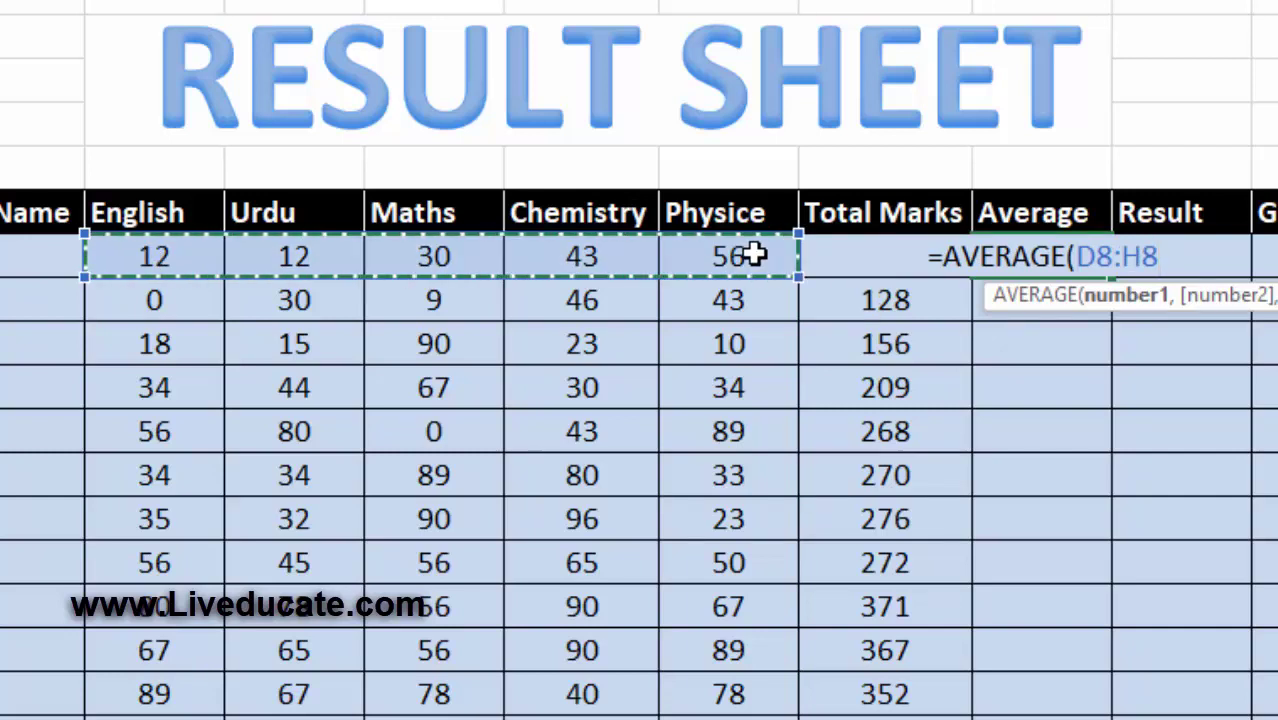
{"action": "type", "text": ")"}
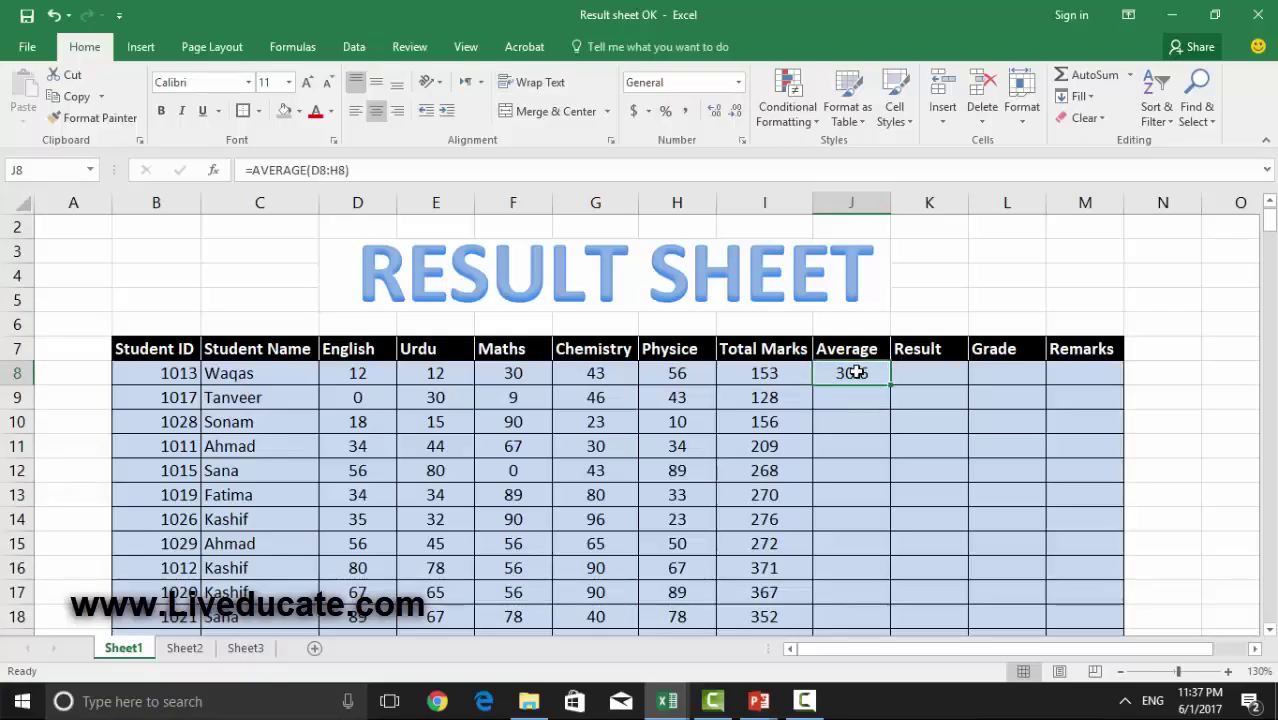
Replace the formula in J8 with =AVERAGE(D8,E8,F8,G8,H8), listing each of the first student's five subject marks as a separate argument.
{"action": "type", "text": "=a"}
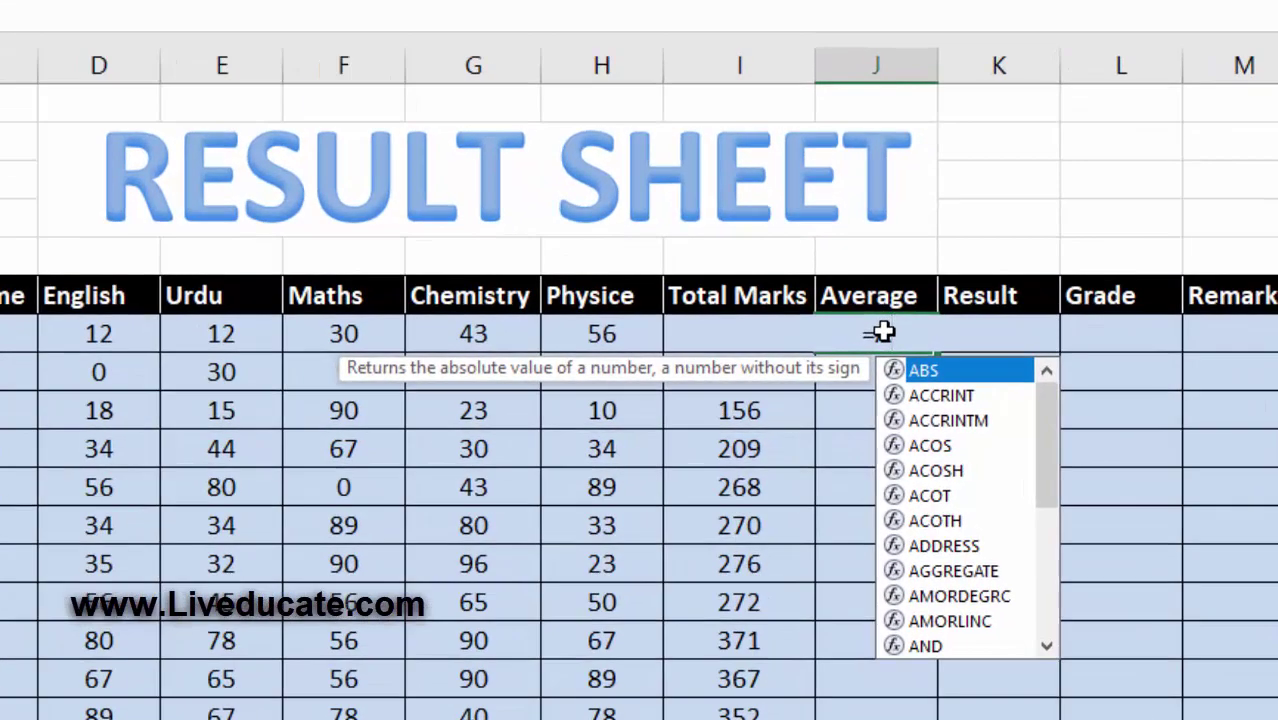
{"action": "type", "text": "VERAGE"}
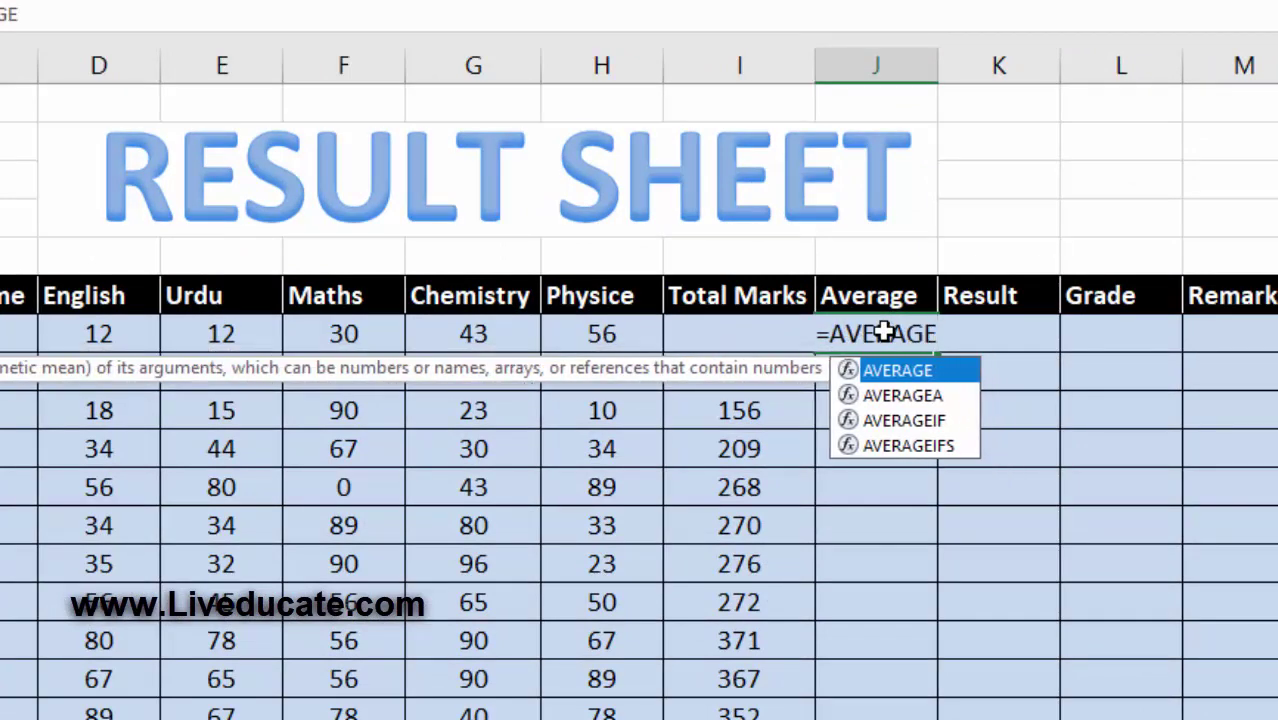
{"action": "type", "text": "("}
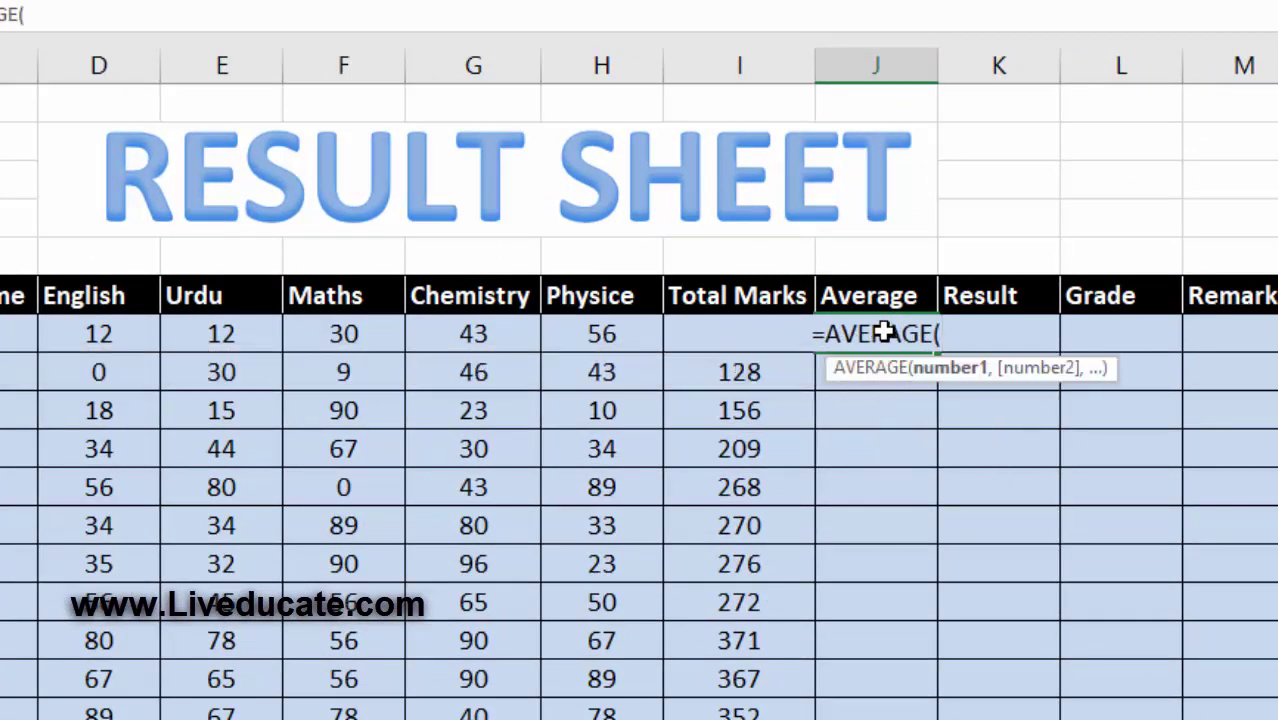
{"action": "left_click", "coordinate": [90, 333]}
{"action": "type", "text": ","}
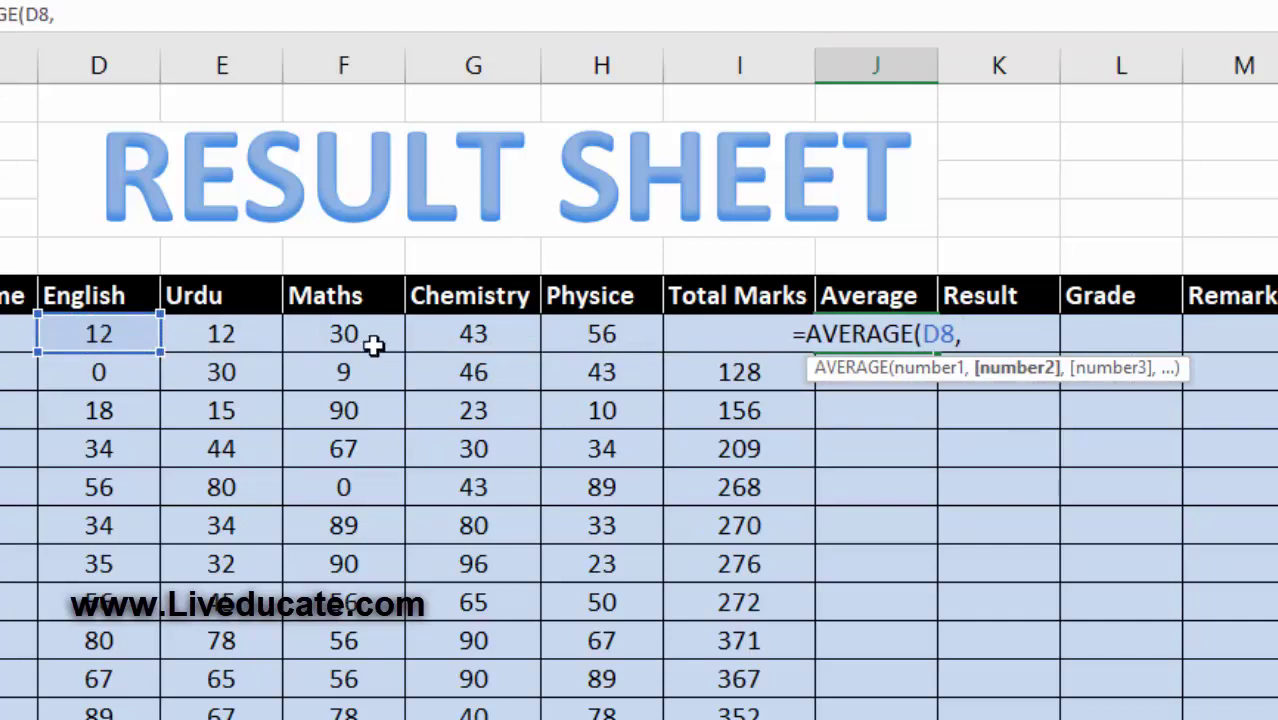
{"action": "left_click", "coordinate": [254, 339]}
{"action": "type", "text": ","}
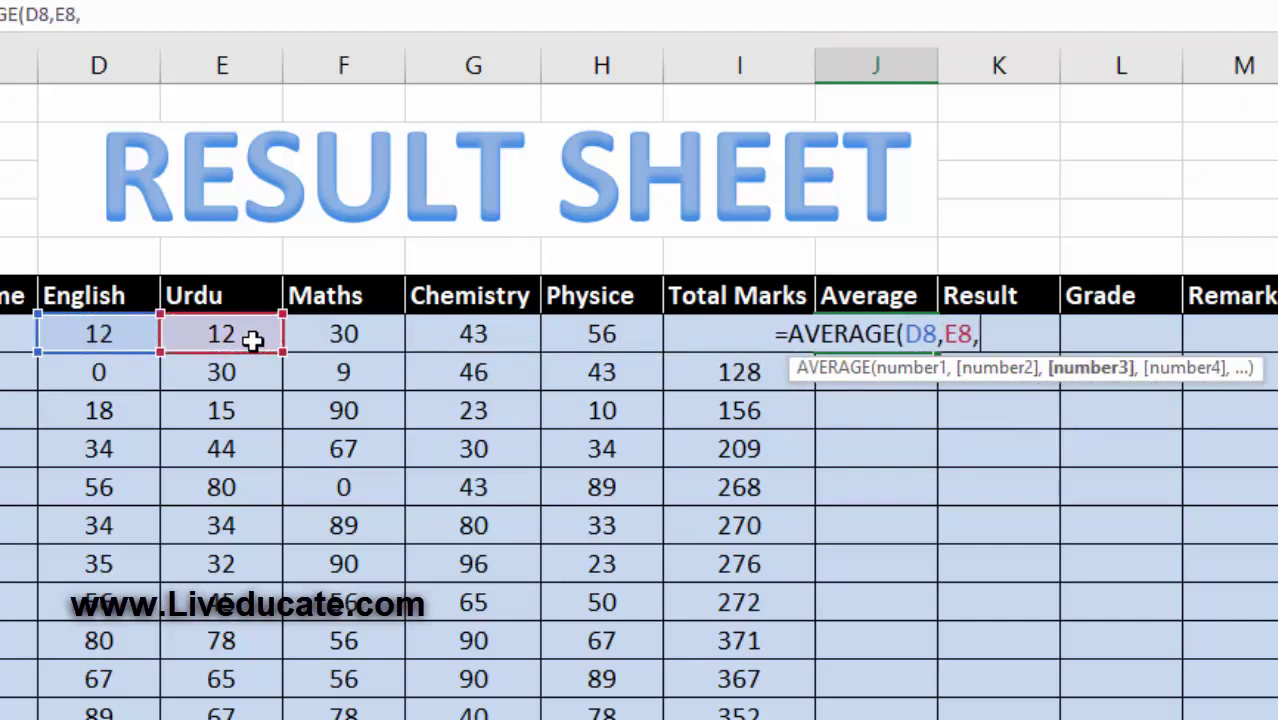
{"action": "left_click", "coordinate": [344, 335]}
{"action": "type", "text": ","}
{"action": "left_click", "coordinate": [457, 345]}
{"action": "type", "text": ","}
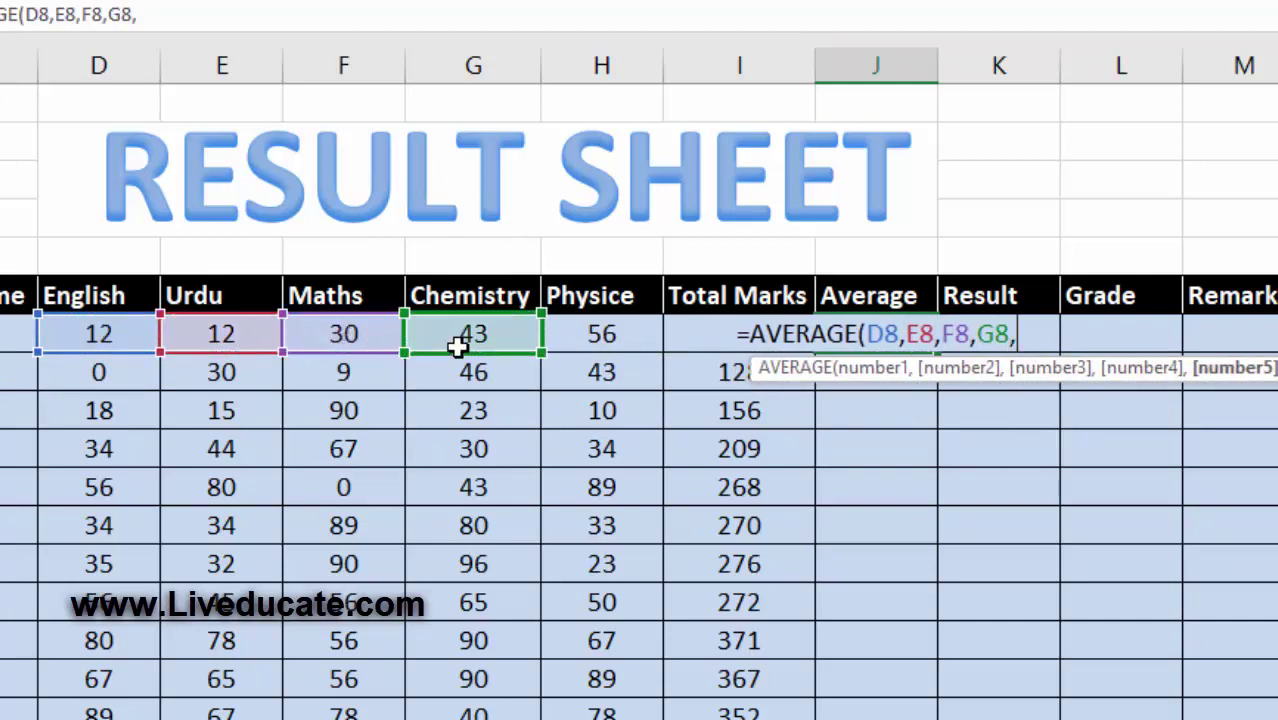
{"action": "left_click", "coordinate": [561, 334]}
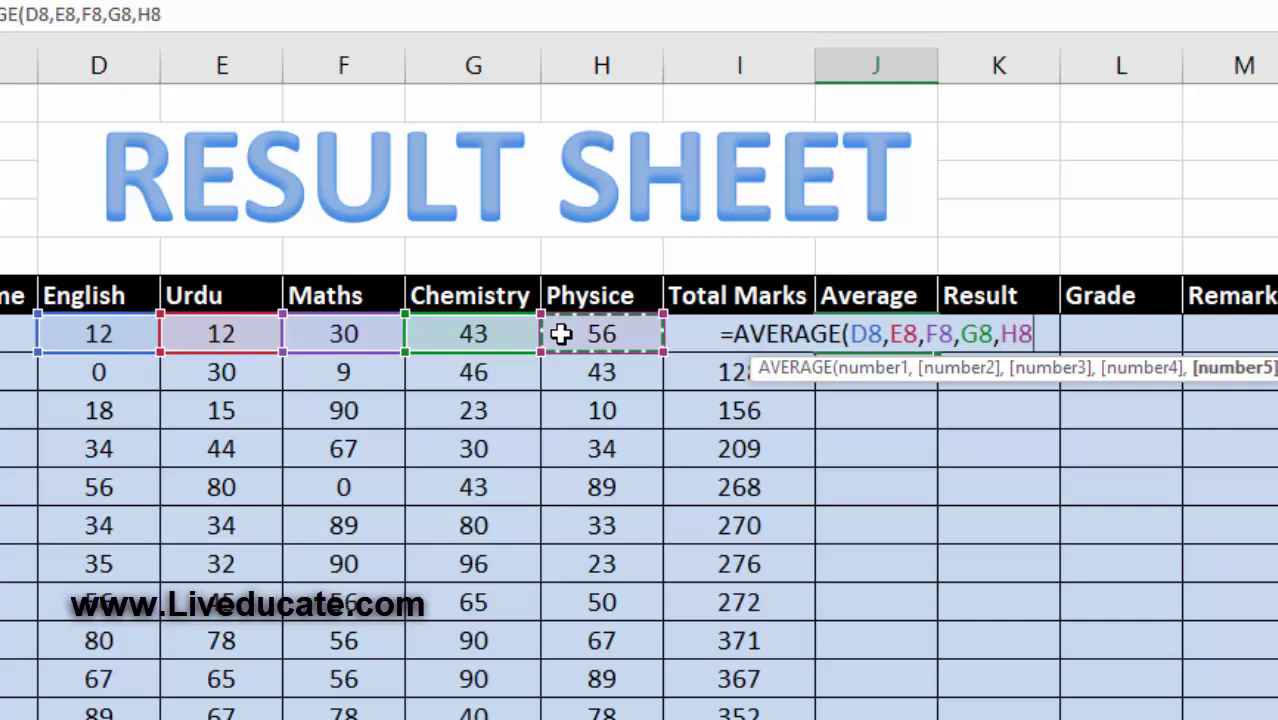
{"action": "type", "text": ")"}
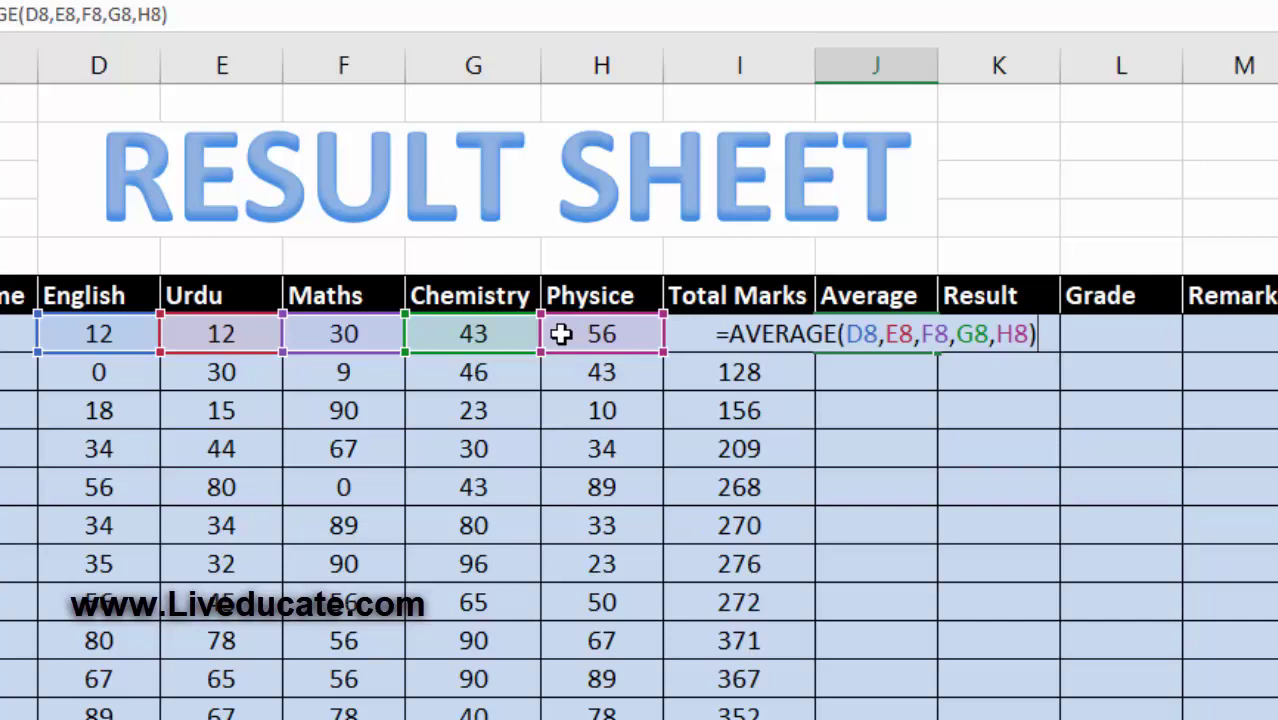
{"action": "left_click", "coordinate": [561, 334]}
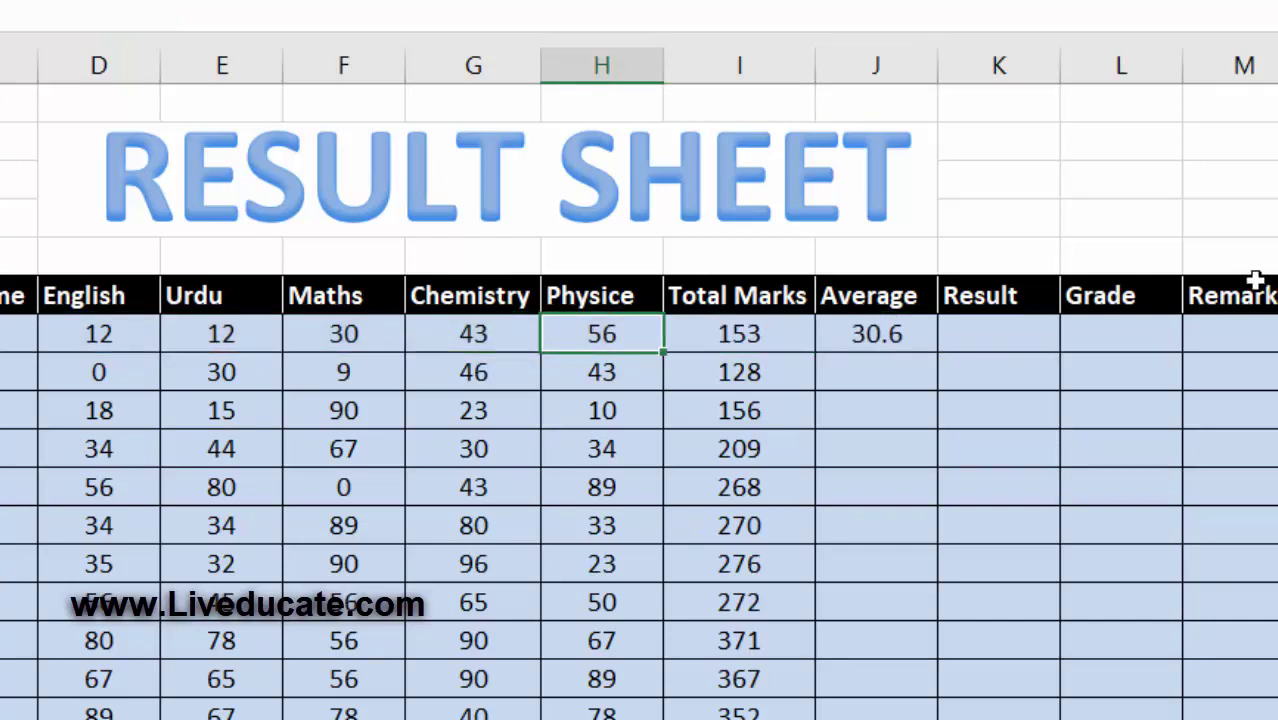
Fill the average formula from J8 down the Average column to the last student's row.
{"action": "left_click", "coordinate": [893, 322]}
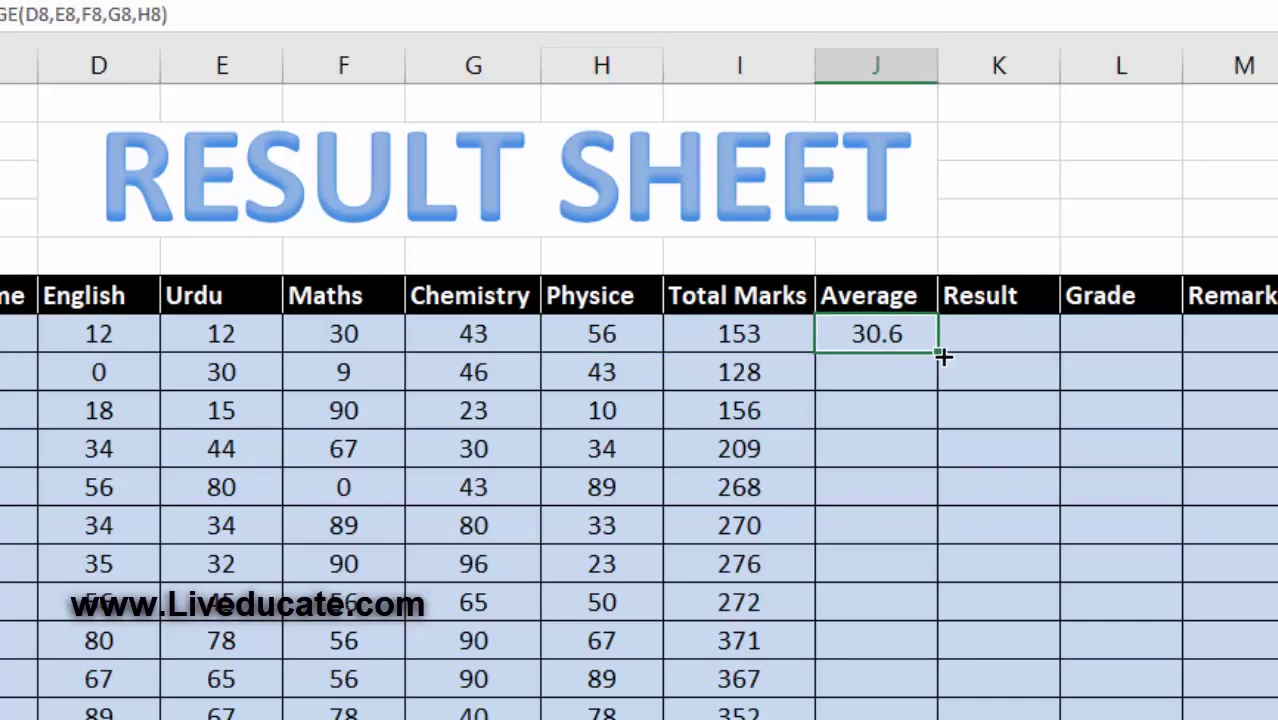
{"action": "left_click_drag", "start_coordinate": [943, 356], "coordinate": [905, 682]}
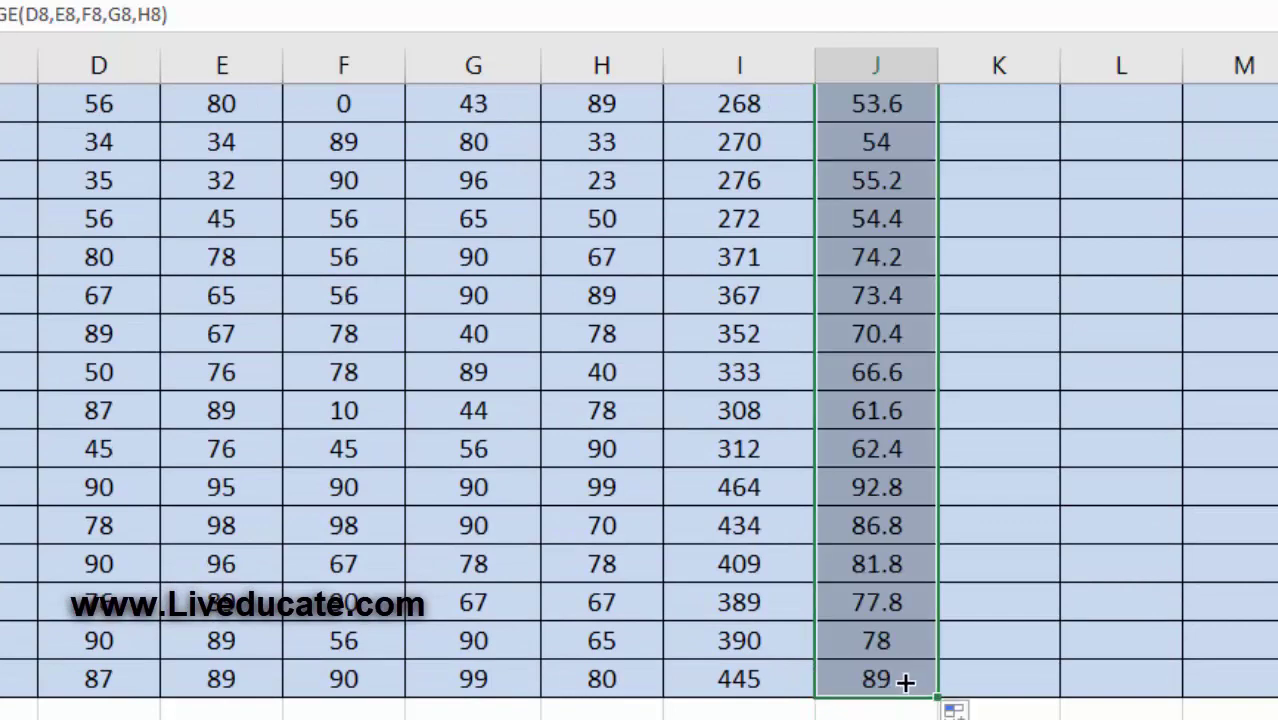